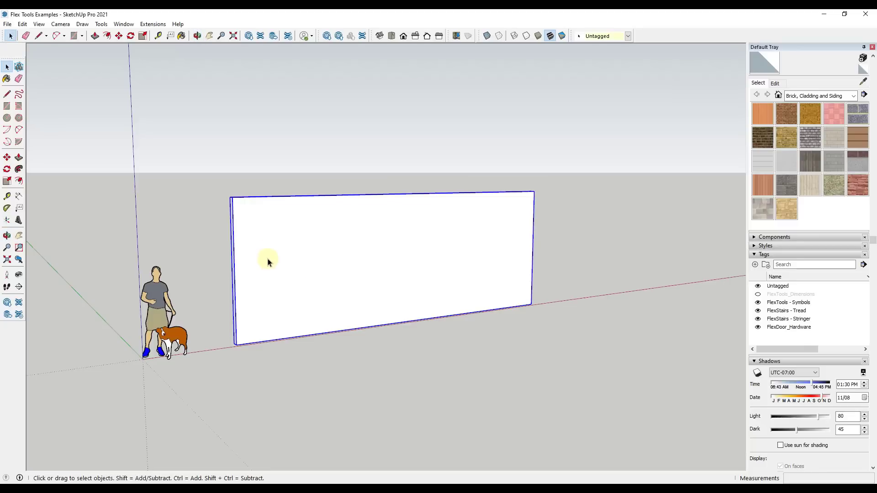
# Step: Place two horizontal guides 4' apart and a vertical guide across the wall's front face to lay out a window
pyautogui.click(263, 234)
pyautogui.scroll(3, 269, 264)
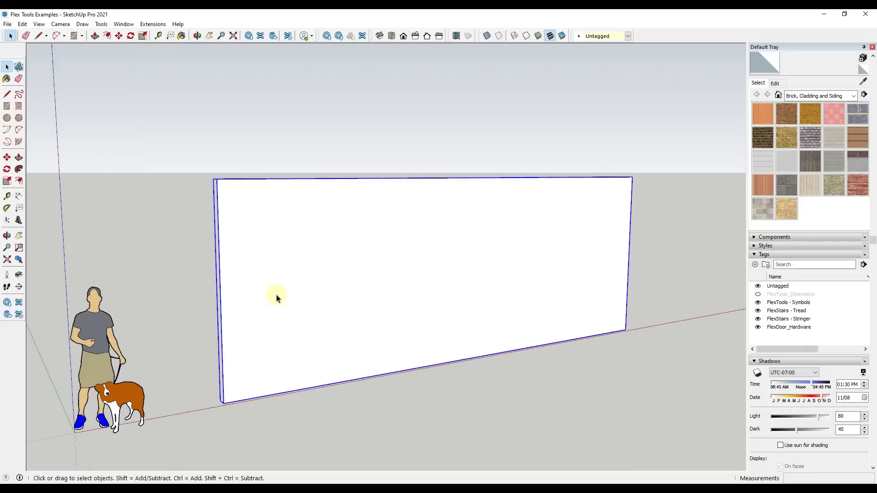
pyautogui.moveTo(213, 278); pyautogui.dragTo(232, 268, button='middle')
pyautogui.scroll(-2, 347, 320)
pyautogui.press('t')
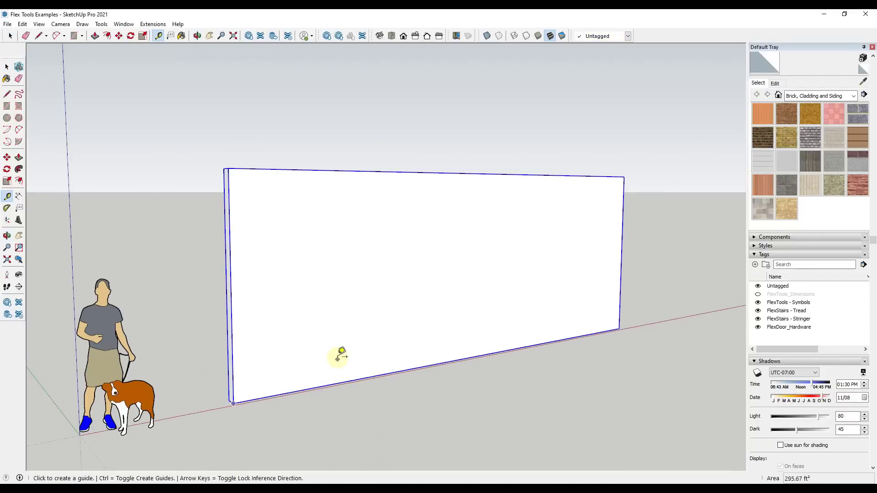
pyautogui.click(351, 380)
pyautogui.click(358, 320)
pyautogui.click(358, 321)
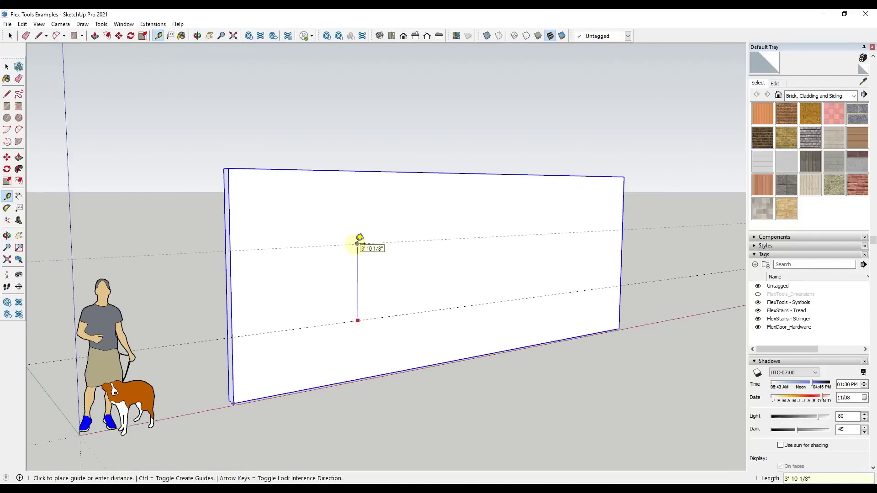
pyautogui.click(358, 241)
pyautogui.click(231, 276)
pyautogui.click(324, 268)
# Step: Draw a 4' high rectangle from the lower guide intersection and push it into the wall to form a window recess
pyautogui.click(311, 327)
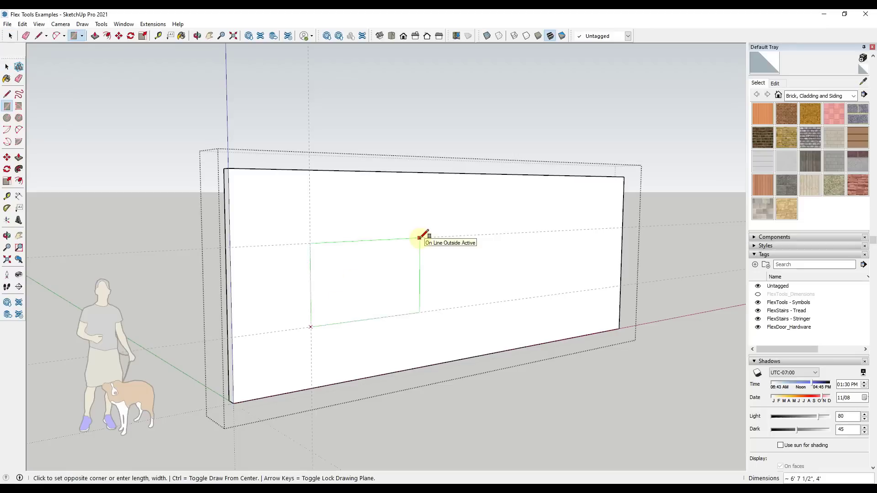
pyautogui.click(420, 238)
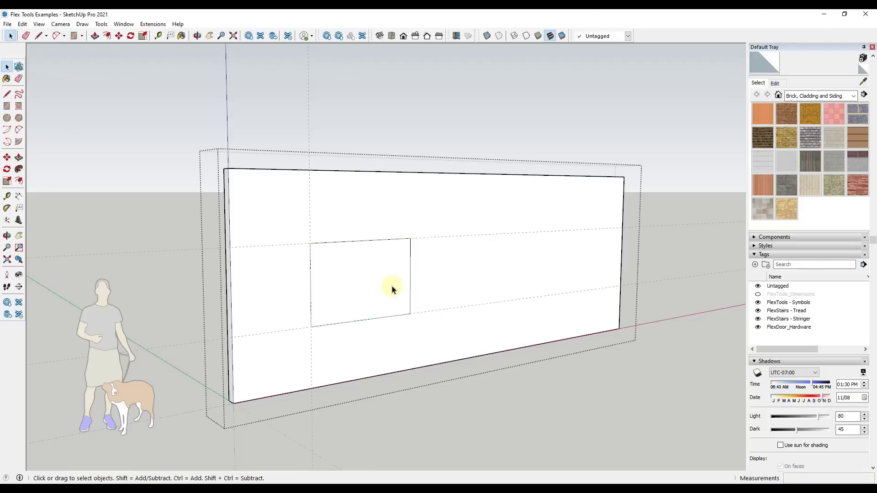
pyautogui.press('p')
pyautogui.click(372, 278)
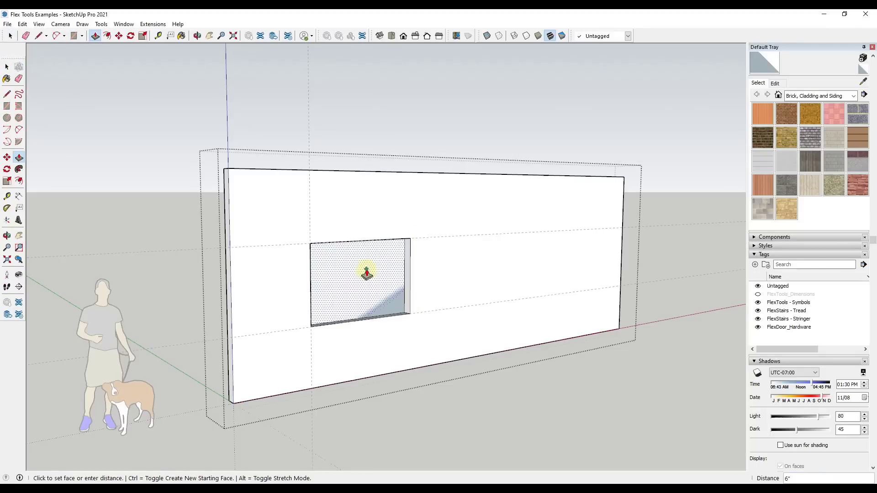
pyautogui.click(366, 264)
# Step: Offset the recess face's outline inward by about 2" to form the window frame
pyautogui.press('space')
pyautogui.scroll(3, 455, 278)
pyautogui.press('f')
pyautogui.click(355, 307)
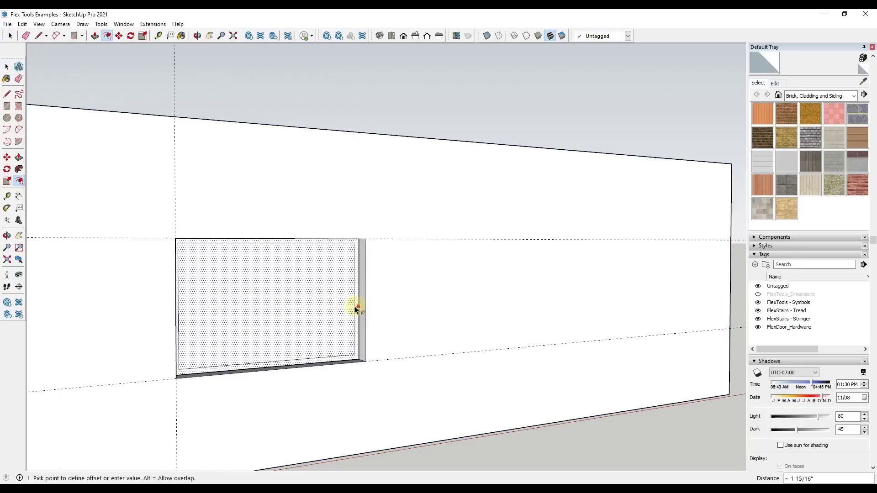
# Step: Divide the bottom edge of the frame's inner outline into three equal segments
pyautogui.press('space')
pyautogui.rightClick(303, 361)
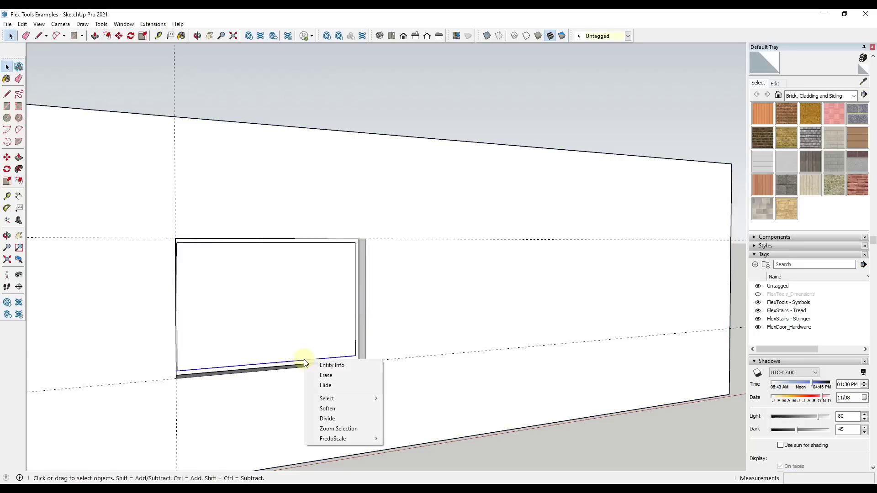
pyautogui.click(332, 419)
pyautogui.click(302, 355)
pyautogui.press('l')
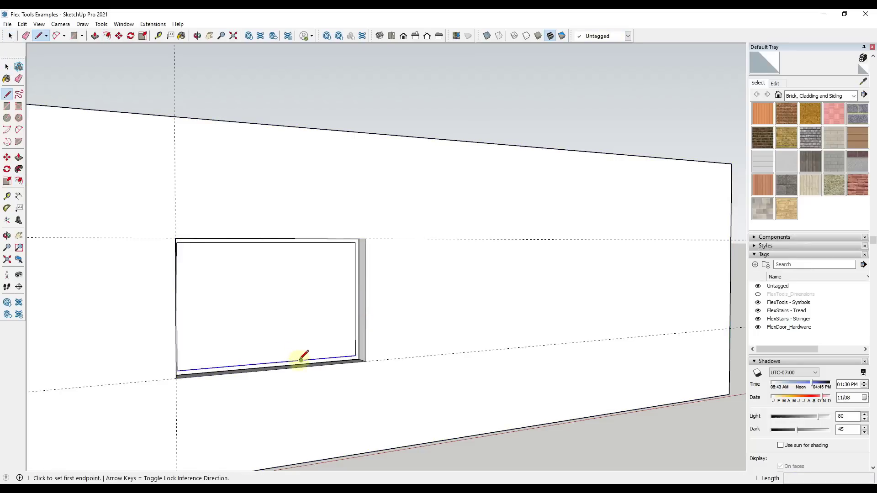
# Step: Copy the inner outline's side edge to both division points to split the window into three columns
pyautogui.press('space')
pyautogui.press('m')
pyautogui.press('ctrl')
pyautogui.click(355, 352)
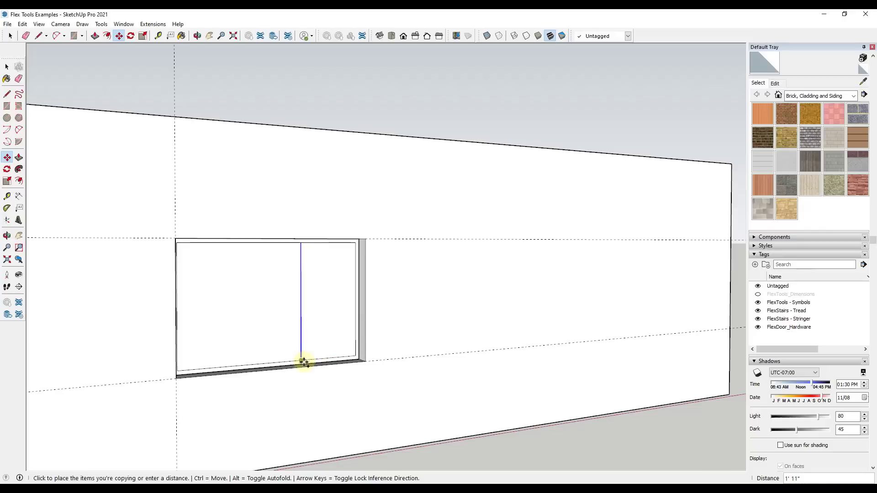
pyautogui.click(300, 359)
pyautogui.click(300, 359)
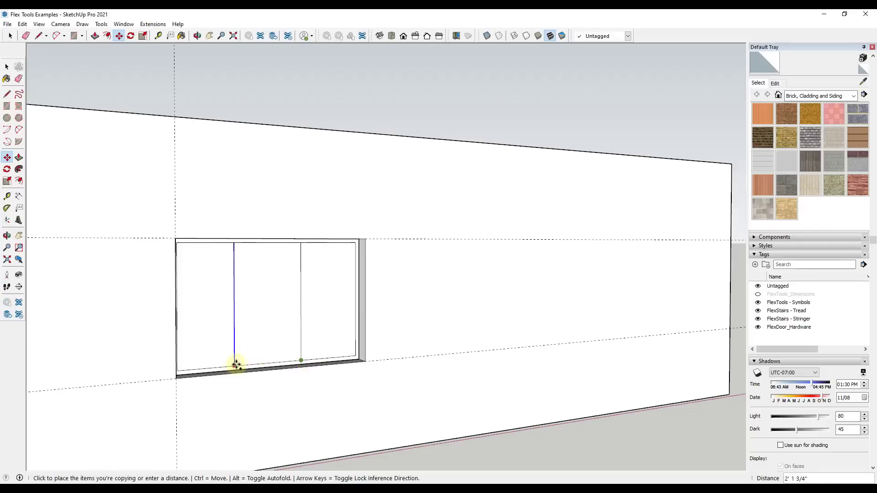
pyautogui.click(241, 364)
# Step: Draw a horizontal line across the middle of the inner outline to split the columns into two rows
pyautogui.press('l')
pyautogui.click(356, 299)
pyautogui.scroll(3, 187, 298)
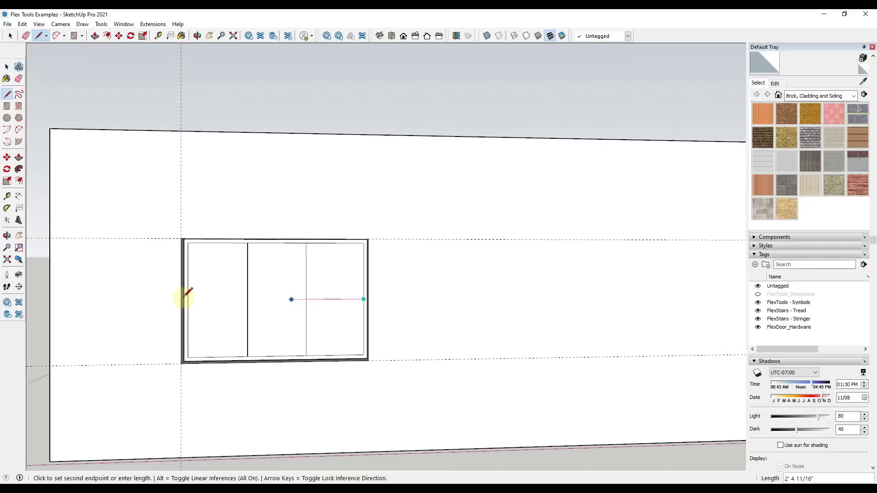
pyautogui.click(189, 299)
pyautogui.press('space')
pyautogui.scroll(2, 231, 304)
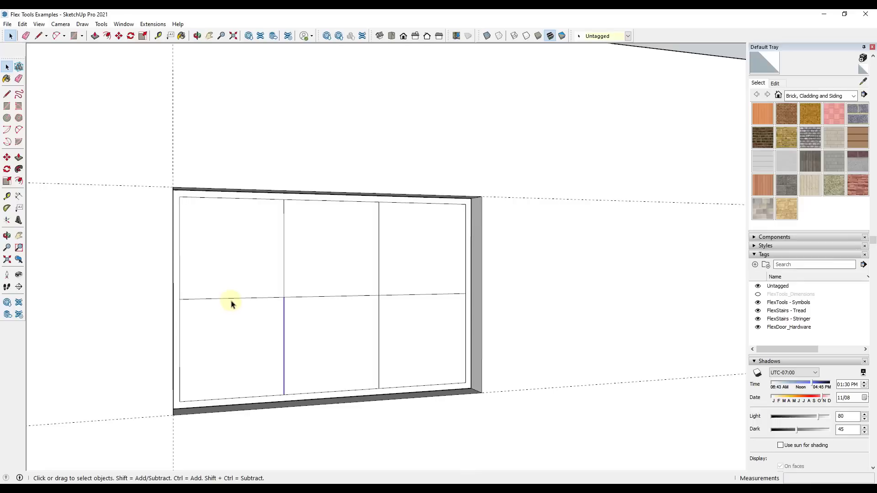
pyautogui.click(254, 329)
pyautogui.press('f')
pyautogui.click(283, 324)
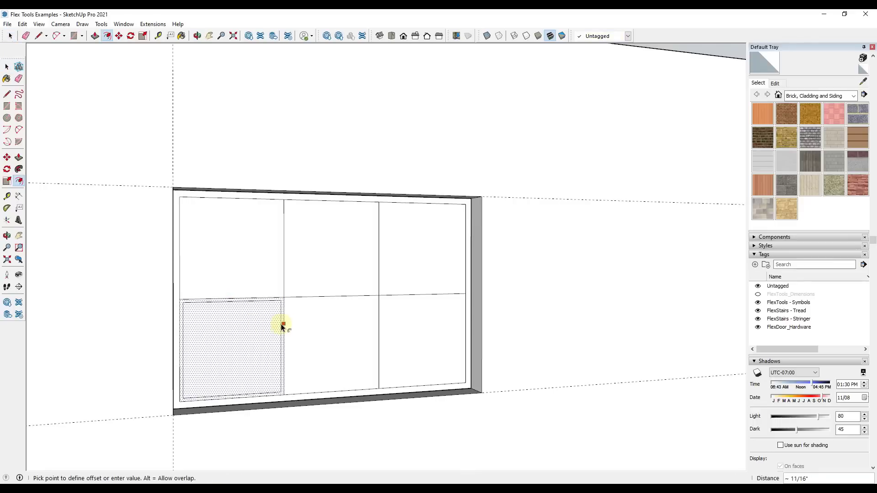
pyautogui.press('space')
# Step: Group the outer window frame face and extrude it out from the recess with Push/Pull
pyautogui.doubleClick(468, 339)
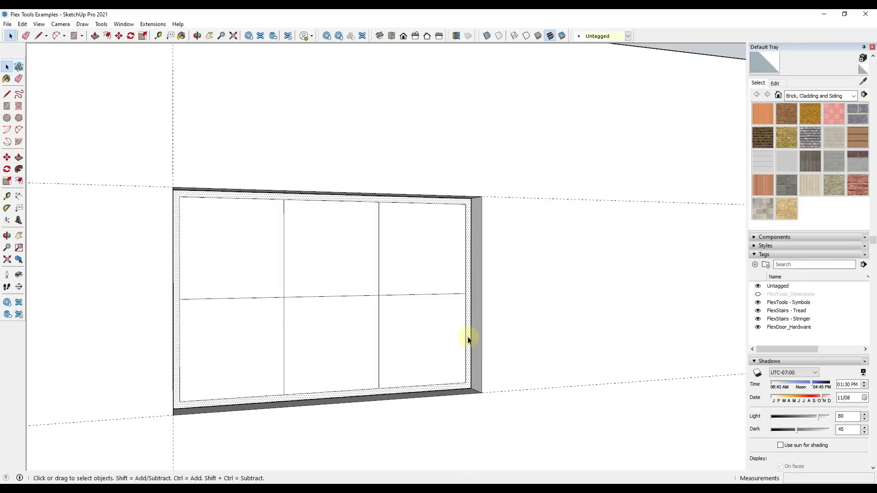
pyautogui.rightClick(468, 338)
pyautogui.click(504, 250)
pyautogui.click(426, 245)
pyautogui.doubleClick(467, 241)
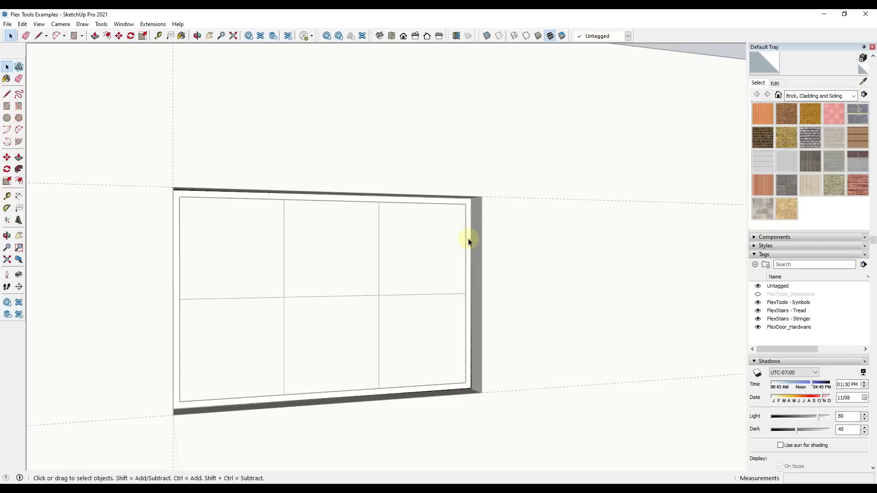
pyautogui.press('p')
pyautogui.click(467, 241)
pyautogui.click(481, 247)
# Step: Offset the outline of the upper-right window pane inward to form its sash border
pyautogui.press('space')
pyautogui.doubleClick(403, 265)
pyautogui.scroll(5, 476, 294)
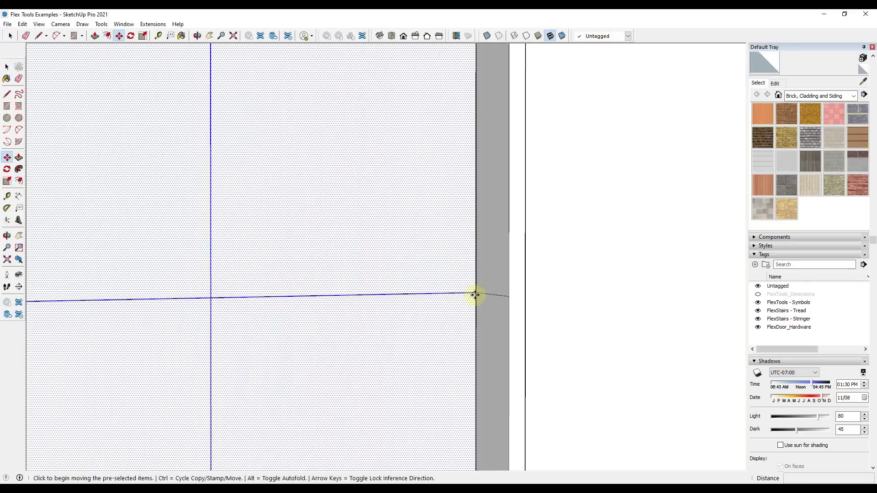
pyautogui.scroll(-5, 448, 238)
pyautogui.press('f')
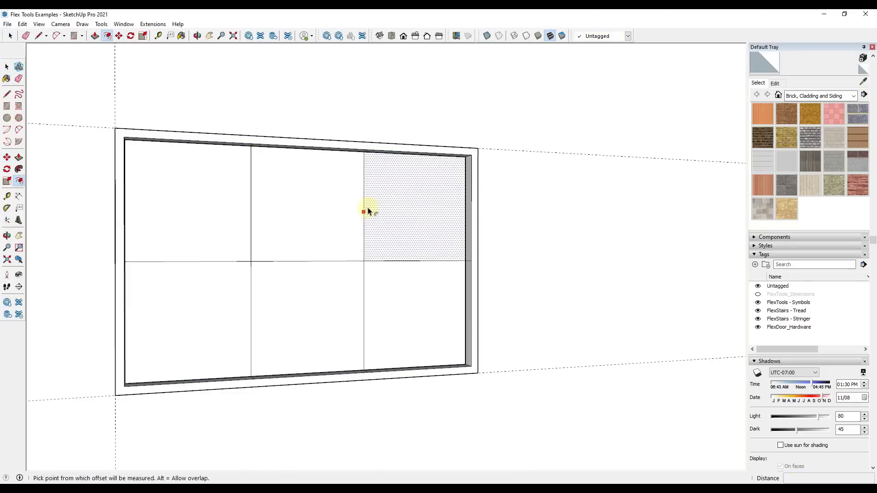
pyautogui.press('space')
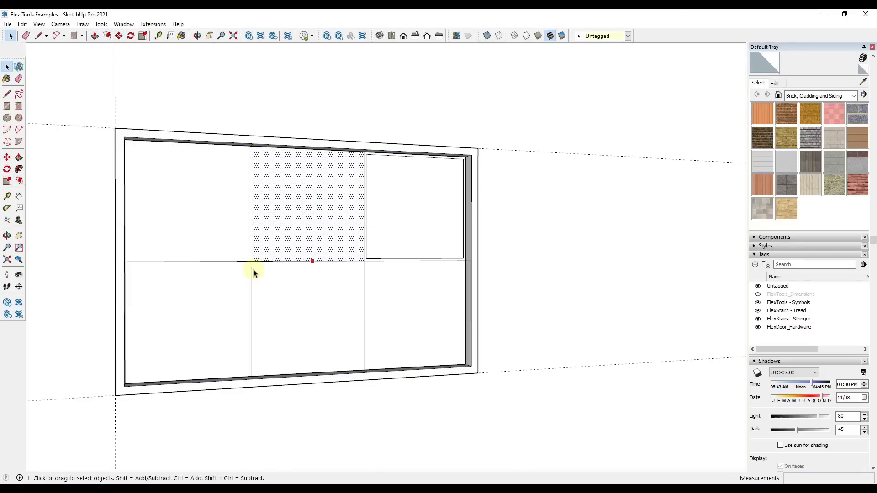
# Step: Turn the upper-right pane with its sash border into a component
pyautogui.rightClick(312, 208)
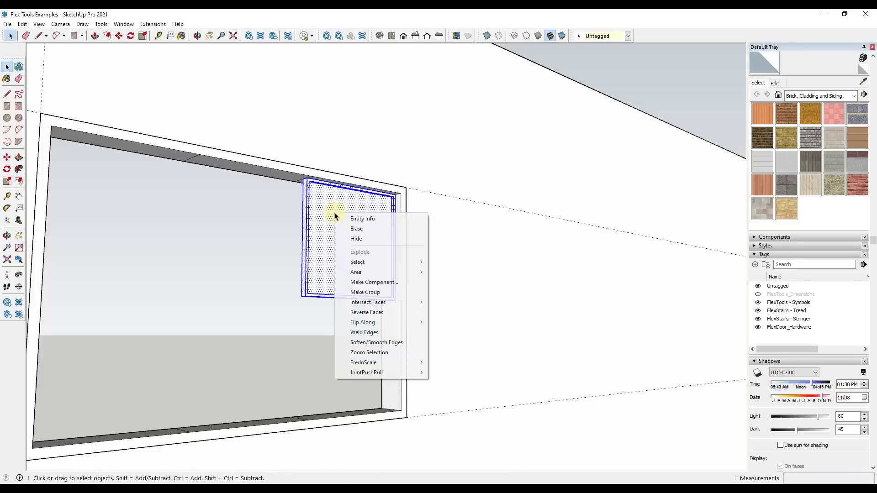
pyautogui.click(373, 272)
pyautogui.press('Return')
# Step: Copy the pane component sideways corner to corner with an x2 array to complete the upper row
pyautogui.press('m')
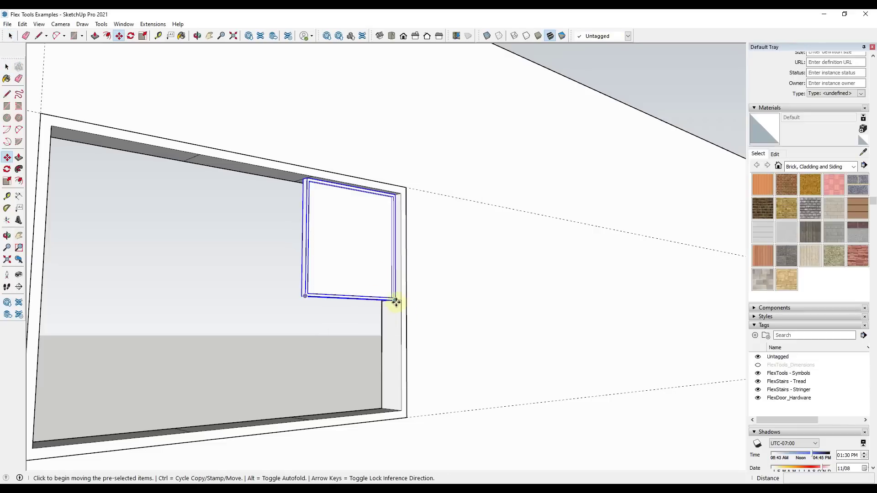
pyautogui.click(395, 300)
pyautogui.press('ctrl')
pyautogui.click(305, 296)
pyautogui.write('x2')
pyautogui.press('Return')
# Step: Copy the whole upper row of three panes straight down to fill the lower half of the frame
pyautogui.press('space')
pyautogui.keyDown('shift'); pyautogui.click(341, 240); pyautogui.keyUp('shift')
pyautogui.press('m')
pyautogui.scroll(1, 305, 179)
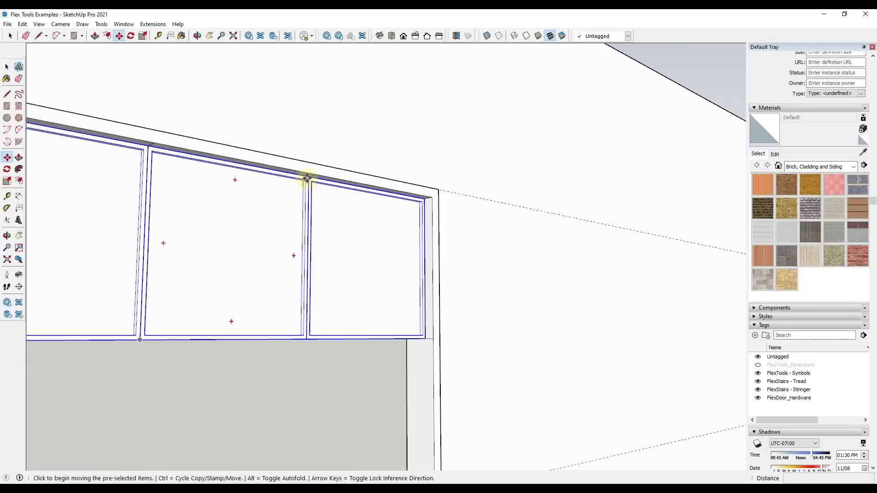
pyautogui.scroll(1, 306, 179)
pyautogui.click(307, 179)
pyautogui.press('ctrl')
pyautogui.click(309, 354)
pyautogui.scroll(-3, 308, 354)
pyautogui.moveTo(308, 355); pyautogui.dragTo(355, 341, button='middle')
pyautogui.scroll(1, 365, 339)
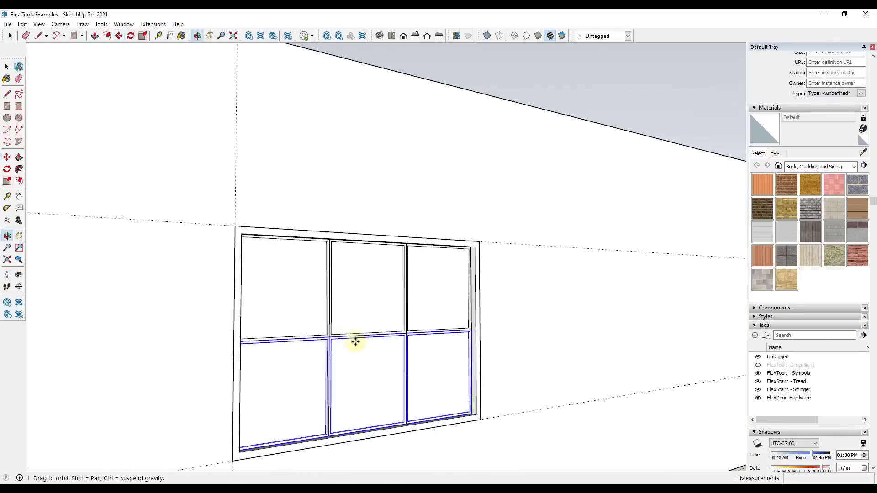
# Step: Combine the frame and all six panes into a component named Window
pyautogui.press('space')
pyautogui.moveTo(176, 156); pyautogui.dragTo(556, 473)
pyautogui.rightClick(391, 333)
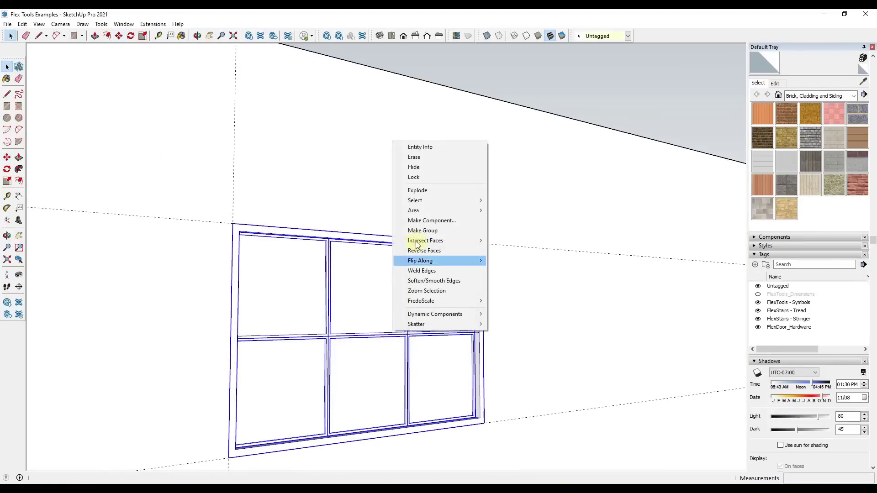
pyautogui.click(426, 221)
pyautogui.write('Window')
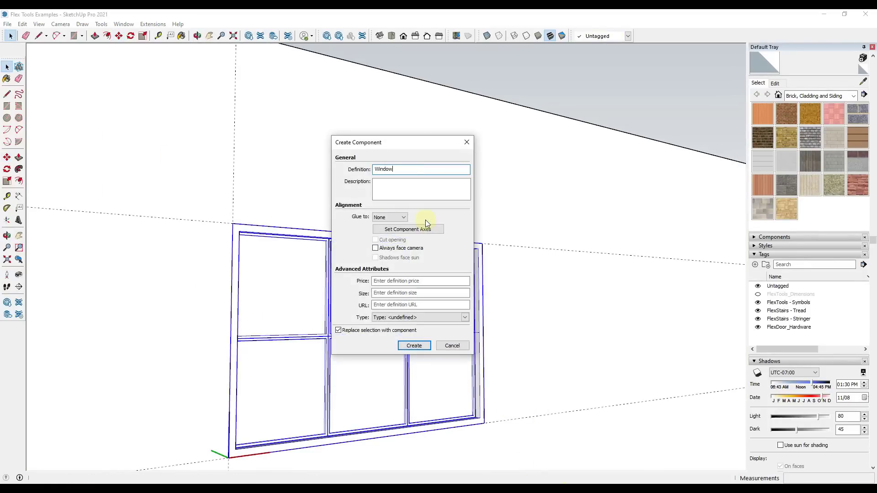
pyautogui.press('Return')
# Step: Insert a FlexTools window into the wall beside the hand-built one, with its lower corner on the lower guide
pyautogui.scroll(-4, 424, 221)
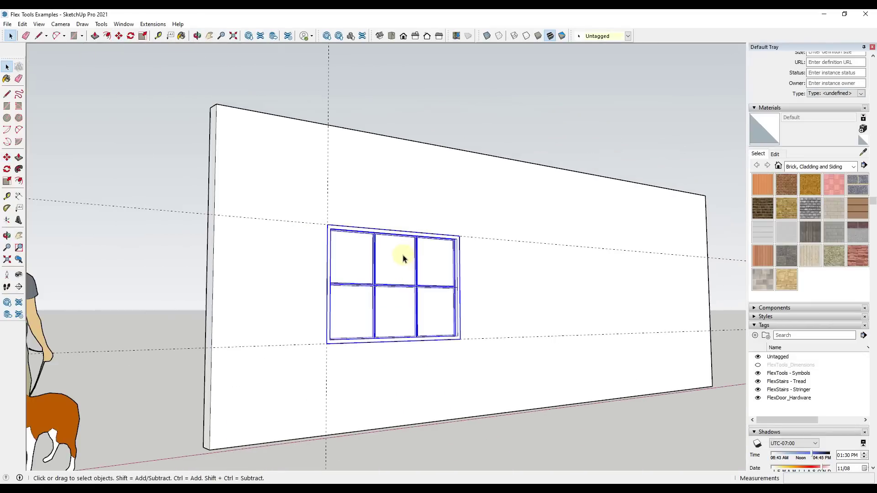
pyautogui.scroll(1, 436, 327)
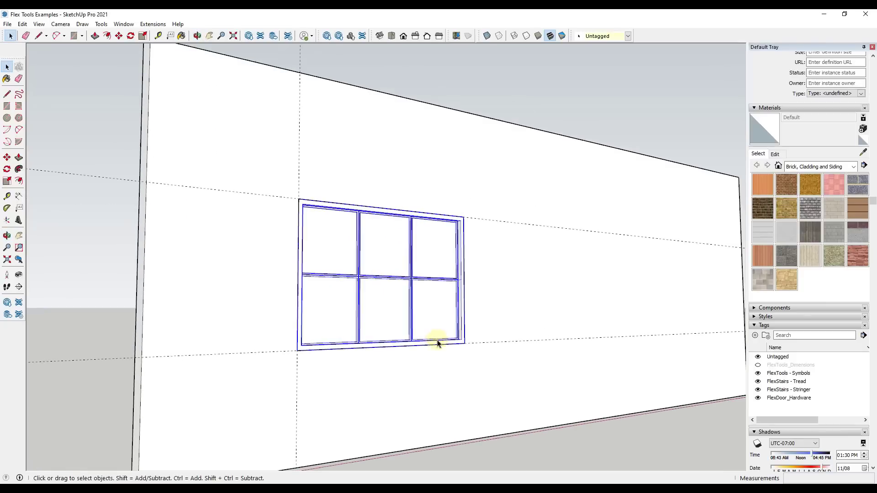
pyautogui.scroll(1, 432, 344)
pyautogui.moveTo(367, 299); pyautogui.dragTo(335, 317, button='middle')
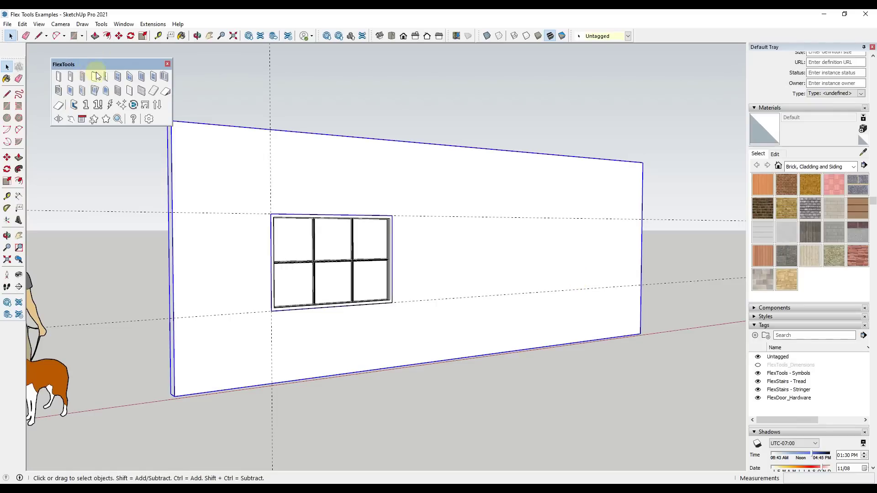
pyautogui.click(119, 77)
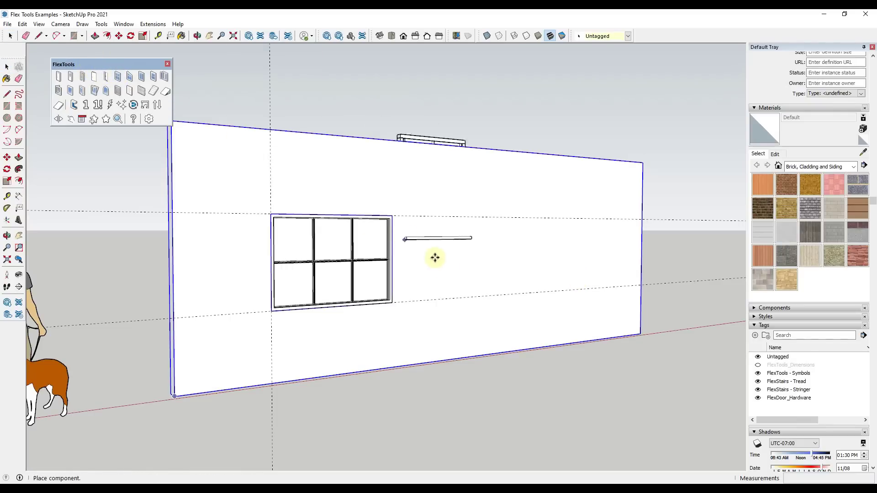
pyautogui.click(468, 297)
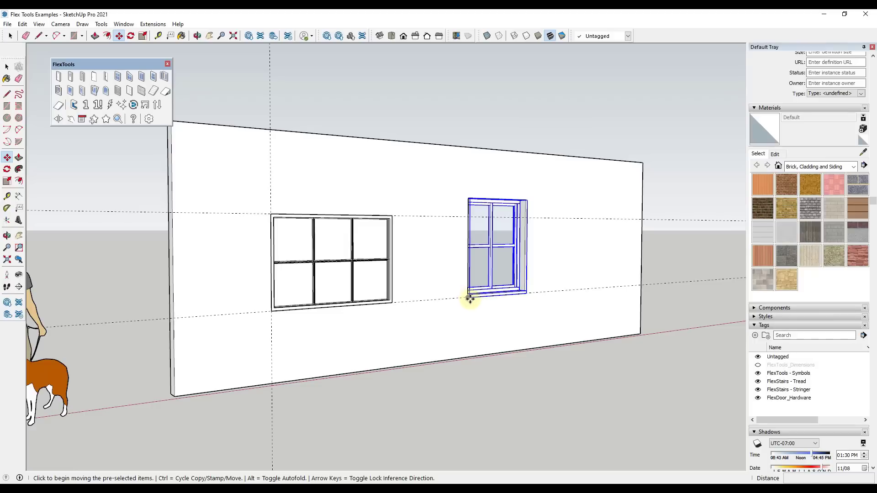
# Step: Scale the FlexTools window's height by about 0.81 to meet the upper guide and its width by 1.50
pyautogui.scroll(3, 570, 244)
pyautogui.scroll(-2, 484, 203)
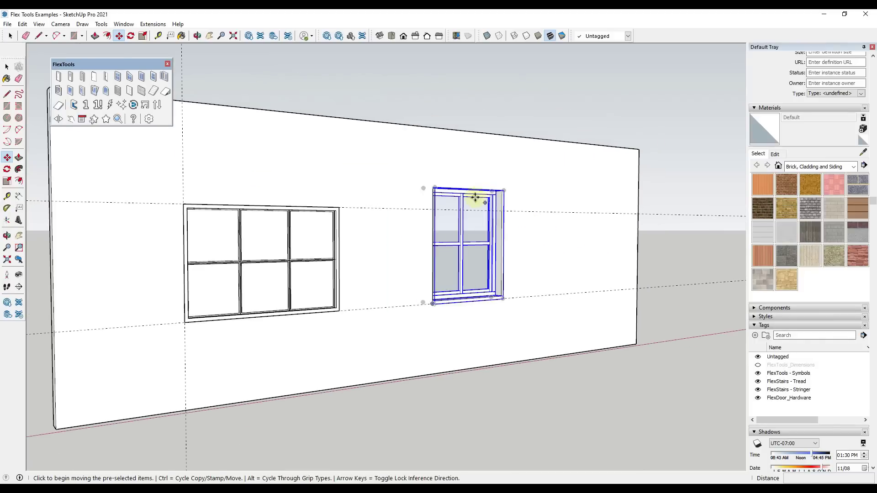
pyautogui.press('space')
pyautogui.press('s')
pyautogui.click(465, 189)
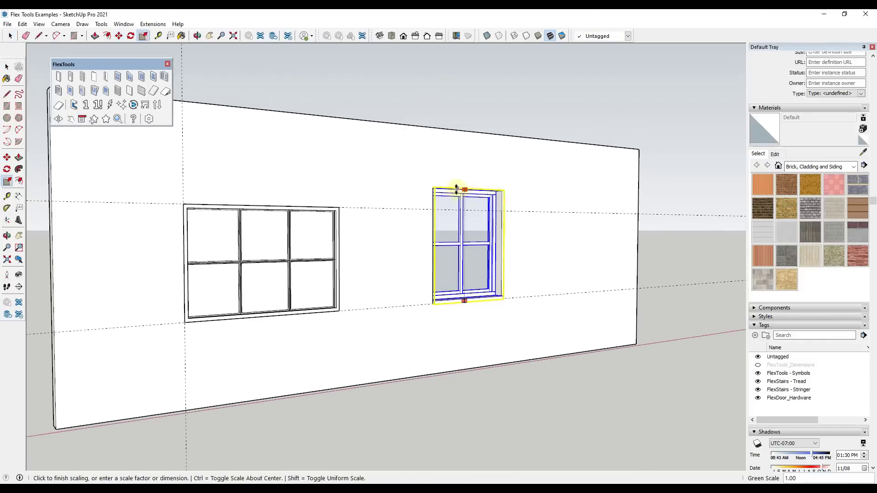
pyautogui.click(339, 208)
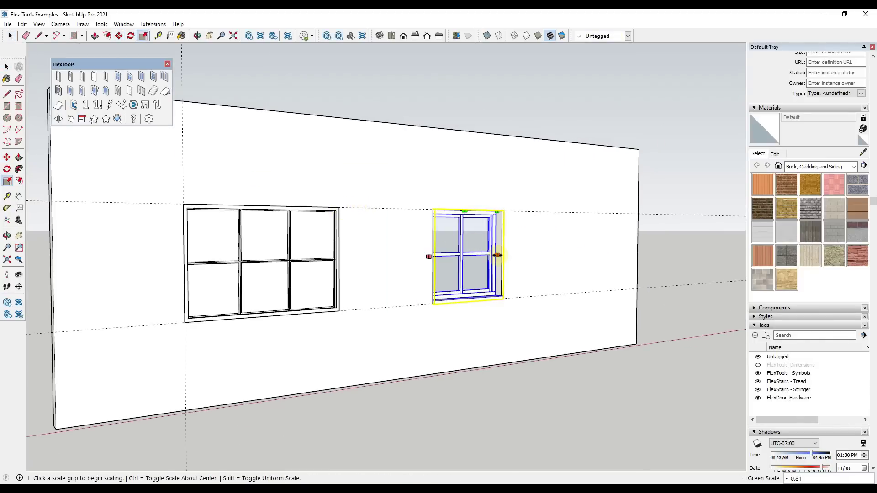
pyautogui.click(503, 255)
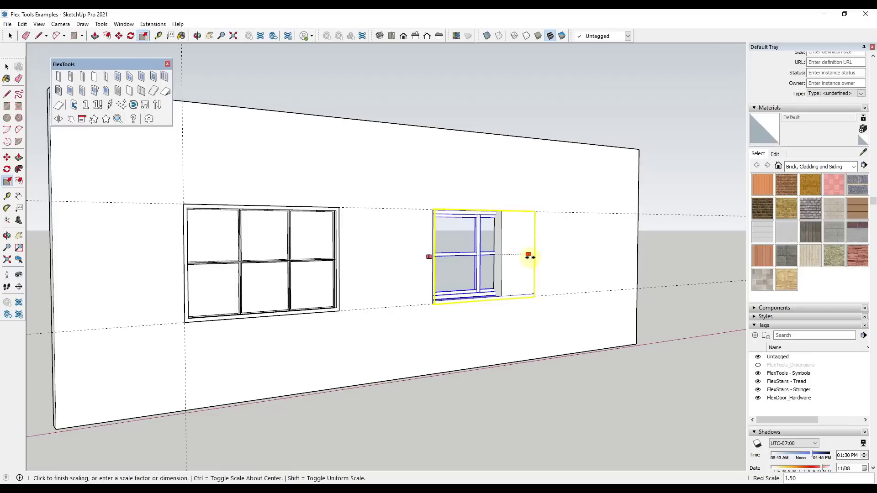
pyautogui.click(528, 256)
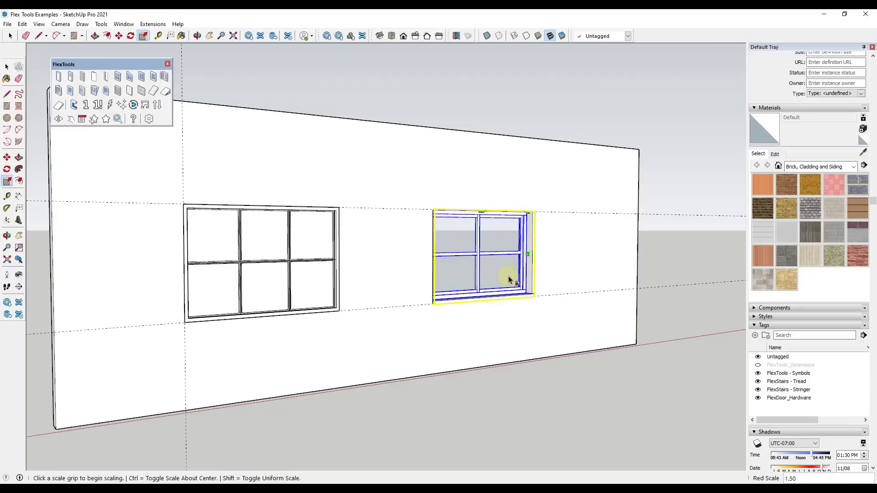
# Step: In the FlexTools window's component options, set the opening width to 72" and the number of vertical divisions to 3
pyautogui.press('space')
pyautogui.rightClick(485, 253)
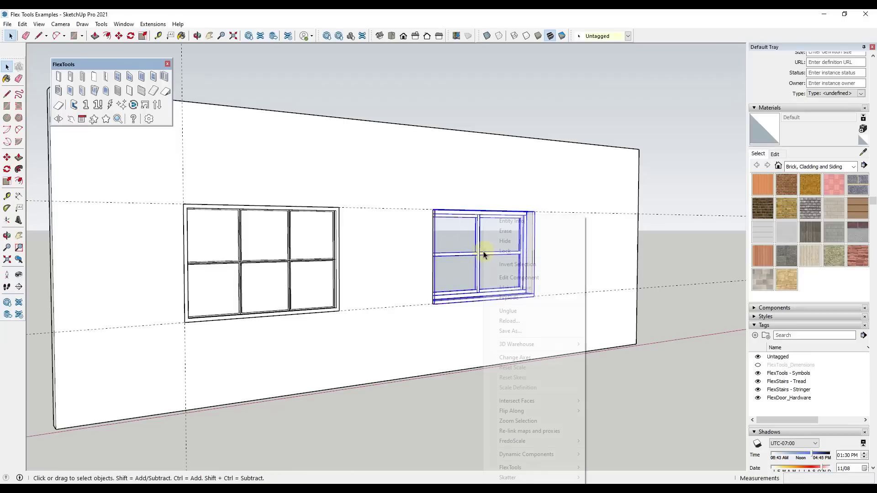
pyautogui.moveTo(533, 457)
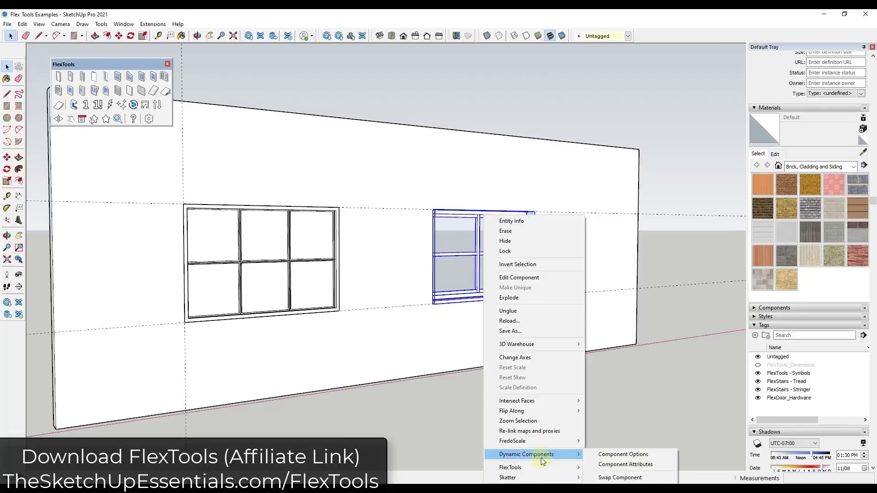
pyautogui.click(607, 454)
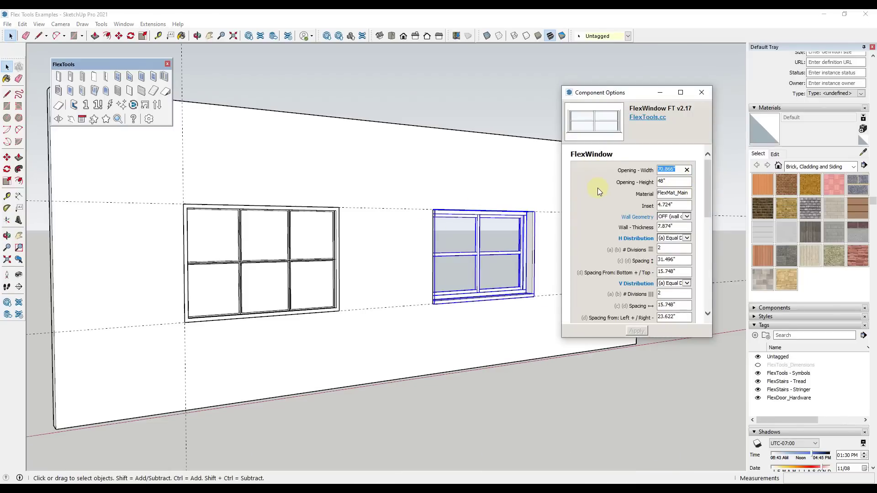
pyautogui.write('72')
pyautogui.press('Return')
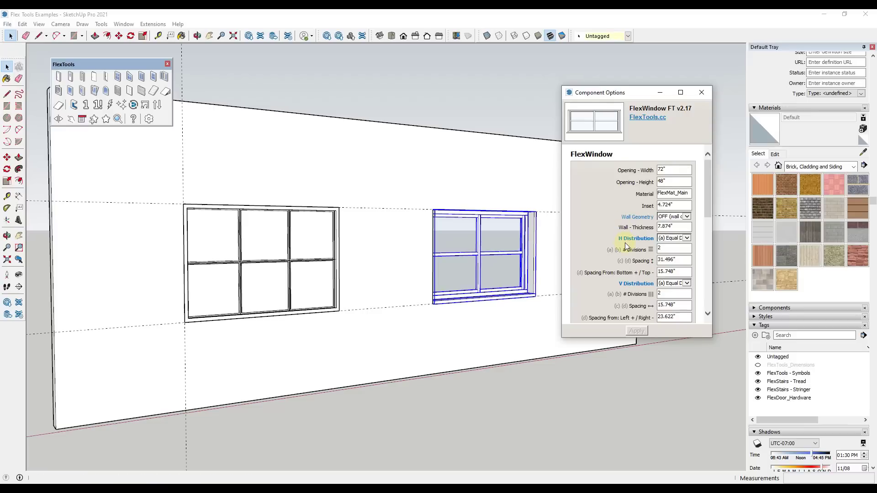
pyautogui.scroll(-1, 648, 274)
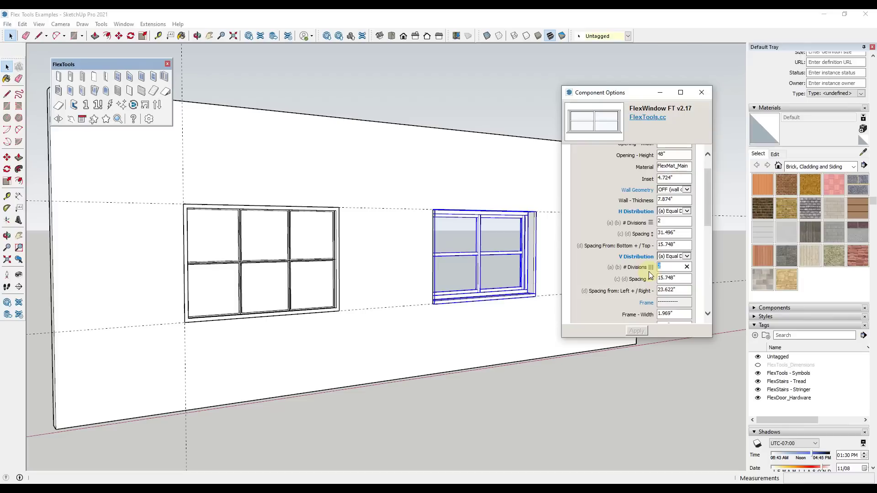
pyautogui.write('3')
pyautogui.press('Return')
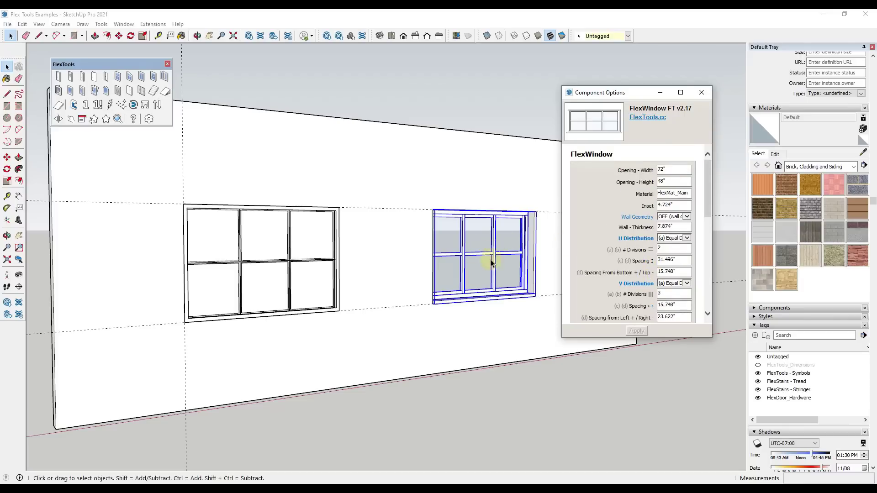
# Step: Set the FlexTools window's inset to 4" and its wall thickness to 4"
pyautogui.moveTo(483, 263); pyautogui.dragTo(505, 294, button='middle')
pyautogui.scroll(2, 505, 294)
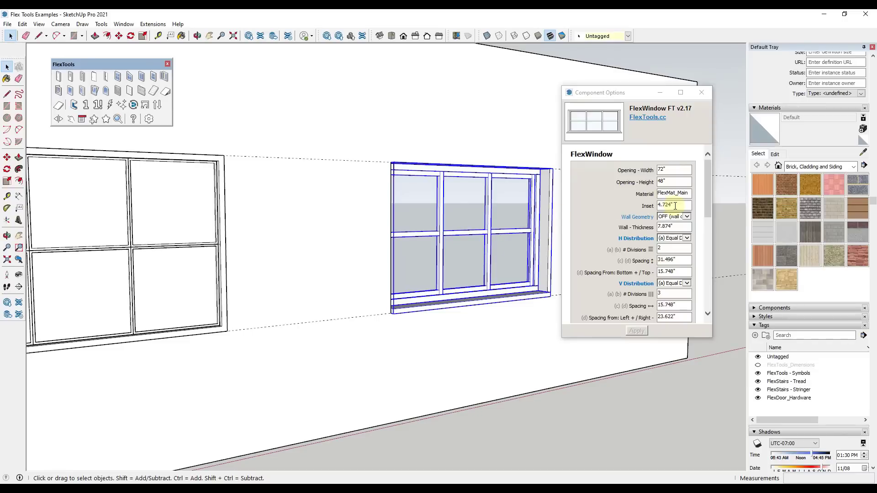
pyautogui.scroll(-2, 280, 215)
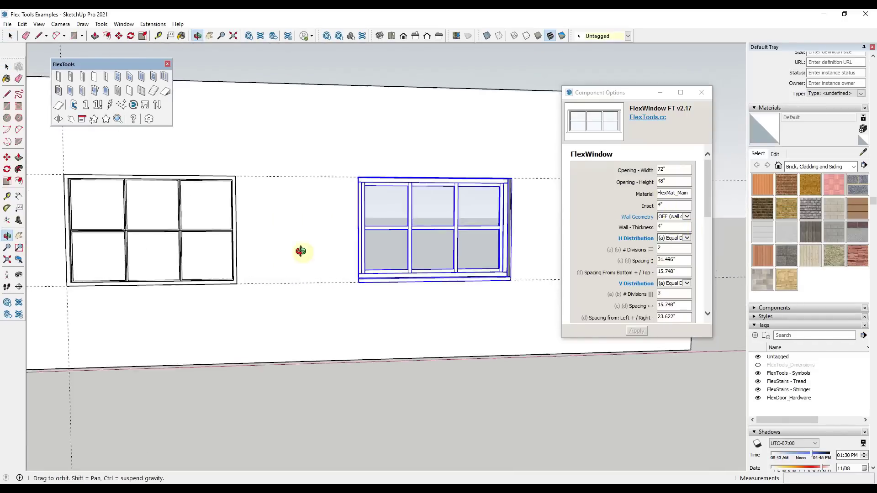
pyautogui.moveTo(300, 251); pyautogui.dragTo(487, 238, button='middle')
pyautogui.scroll(2, 471, 239)
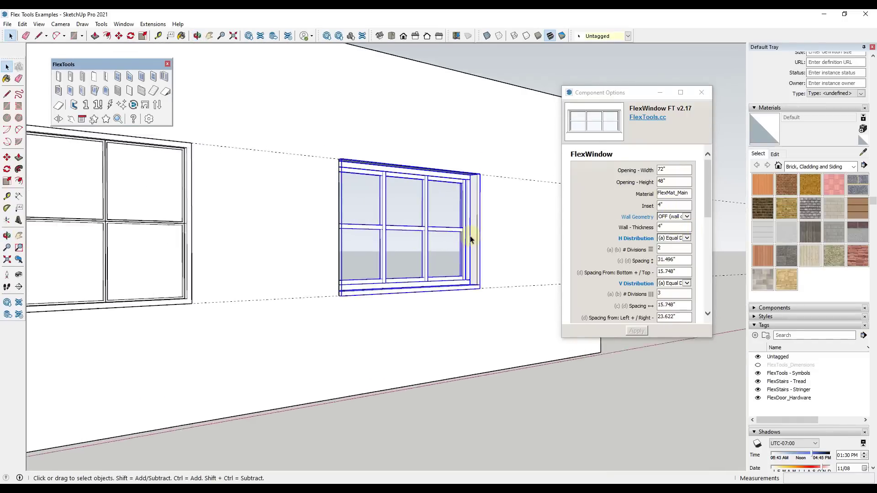
pyautogui.scroll(1, 470, 239)
# Step: Set the frame width of the FlexTools window to 1"
pyautogui.scroll(-3, 615, 232)
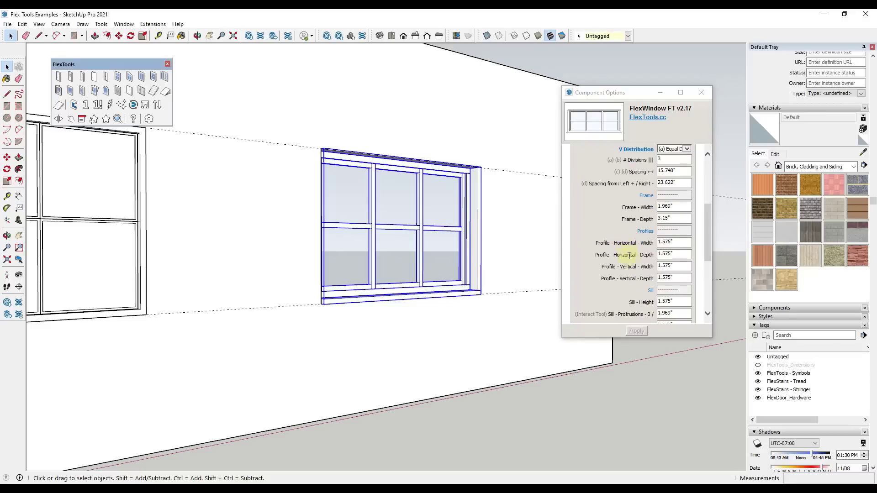
pyautogui.scroll(-1, 644, 264)
pyautogui.scroll(2, 672, 256)
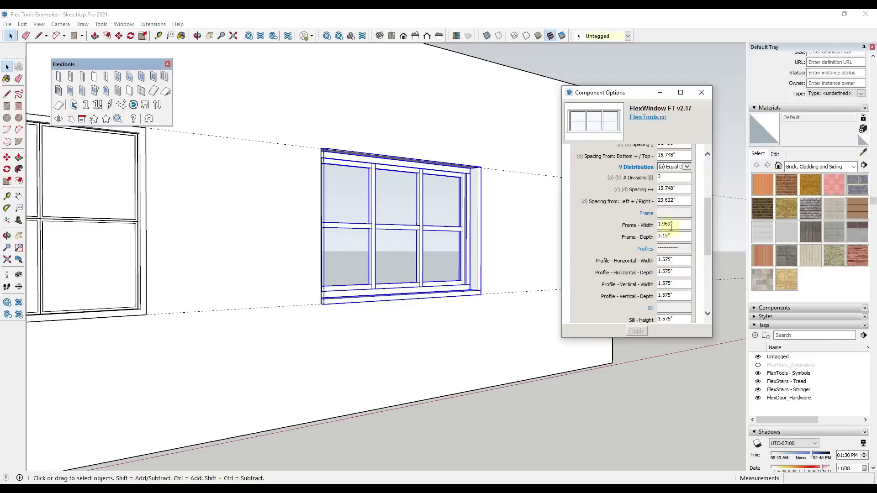
pyautogui.write('1')
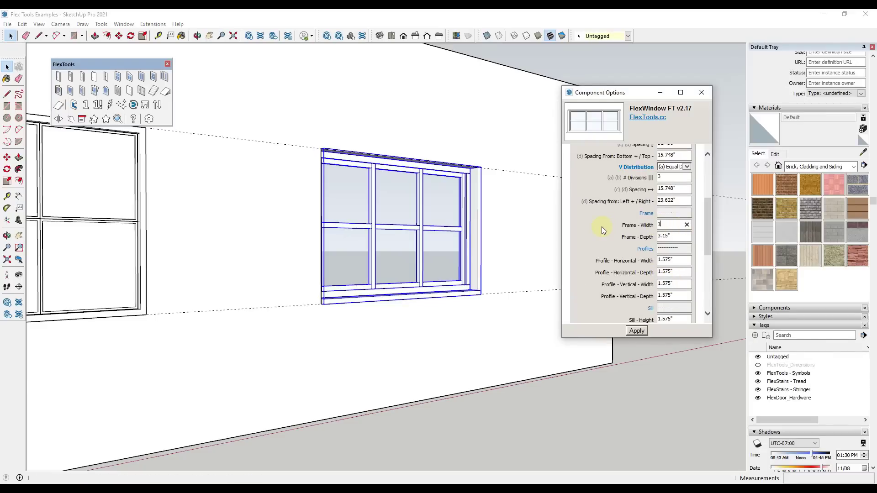
pyautogui.press('Return')
# Step: Place a horizontal section plane that cuts through the wall and both windows, accepting its default name
pyautogui.scroll(-2, 442, 246)
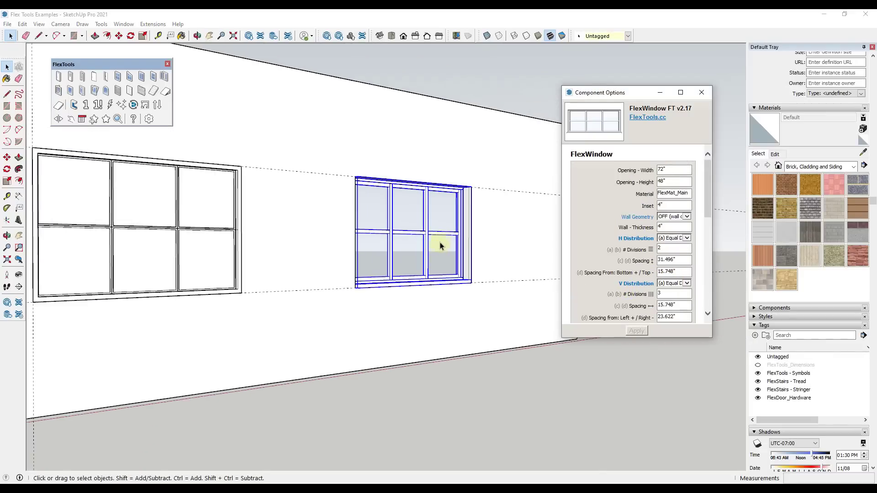
pyautogui.moveTo(440, 245); pyautogui.dragTo(391, 239, button='middle')
pyautogui.press('space')
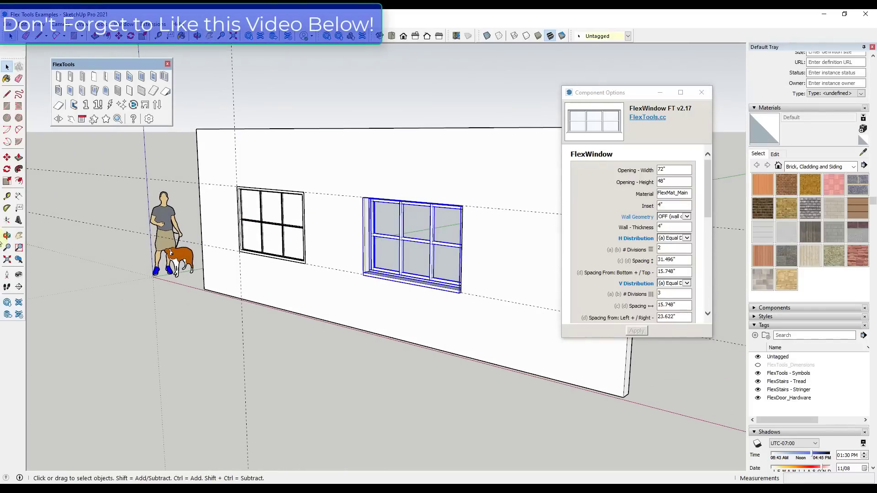
pyautogui.click(18, 289)
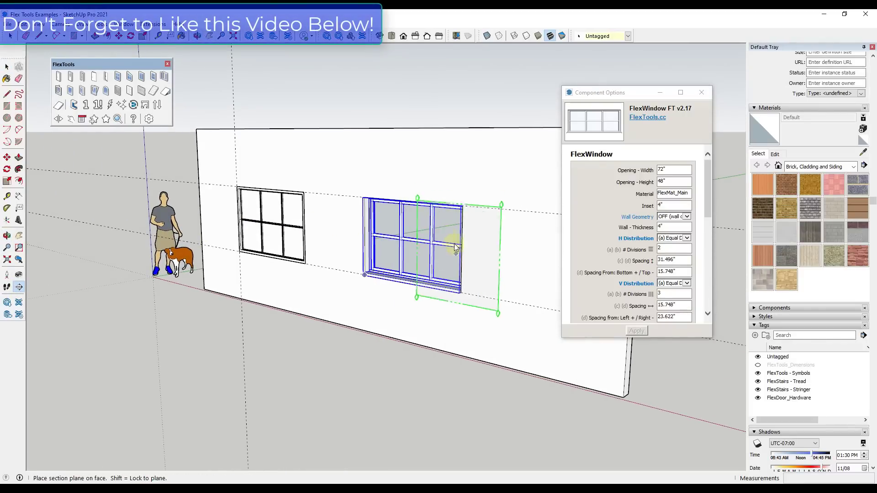
pyautogui.click(407, 237)
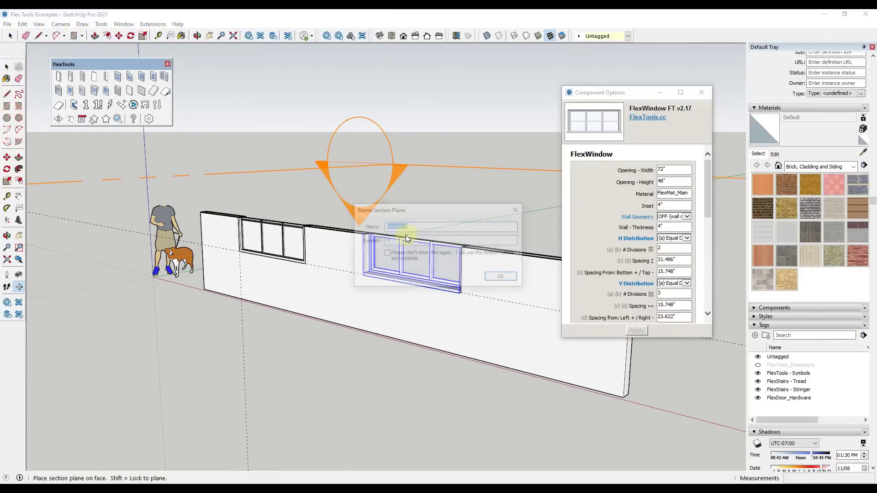
pyautogui.click(500, 276)
# Step: View the sectioned wall from the top in parallel projection, close up on the FlexTools window
pyautogui.click(392, 36)
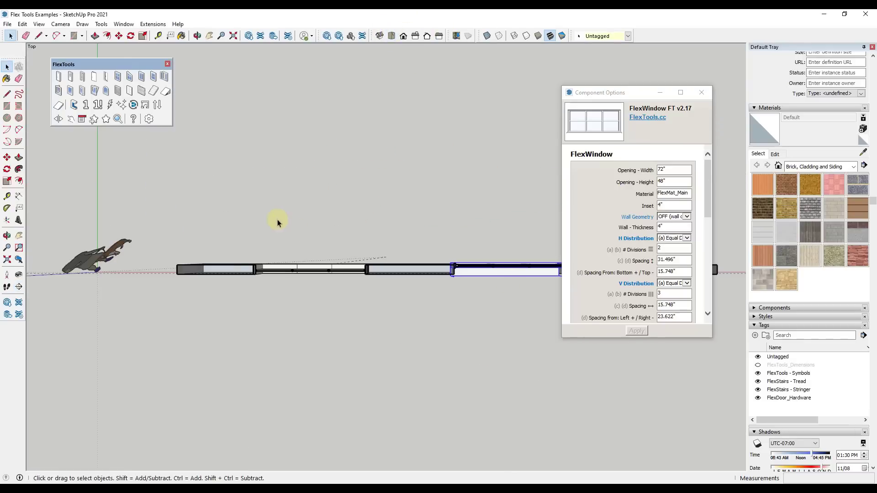
pyautogui.scroll(2, 479, 298)
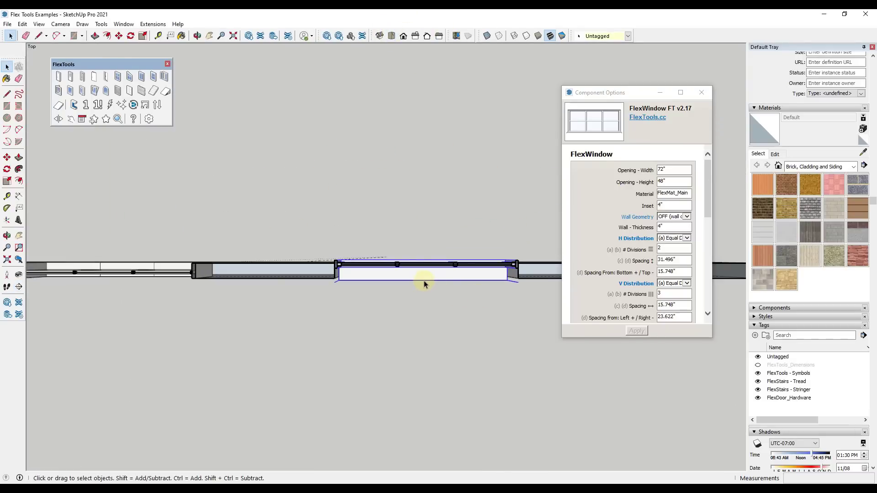
pyautogui.click(53, 27)
pyautogui.click(87, 68)
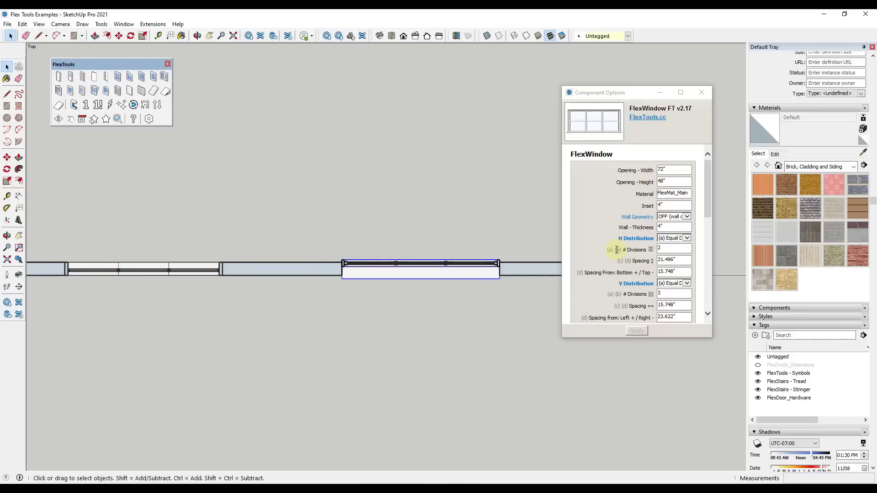
# Step: Set the FlexTools window's inset to 0
pyautogui.moveTo(671, 205); pyautogui.dragTo(601, 196)
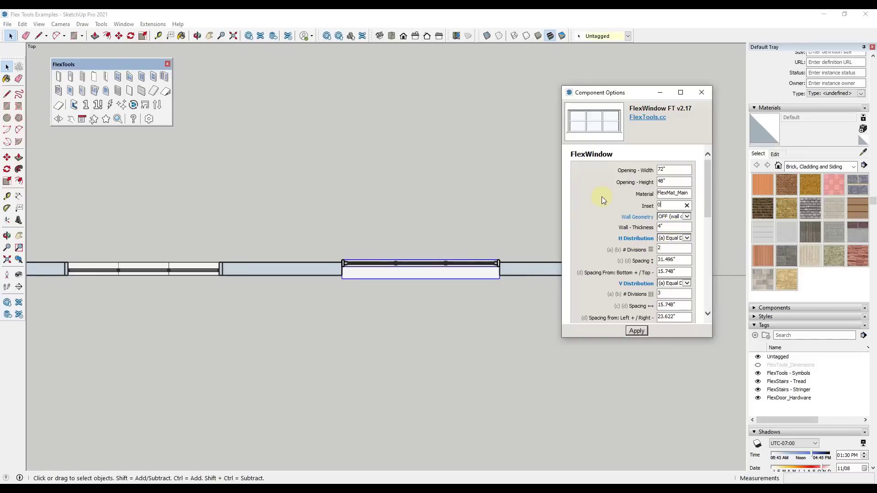
pyautogui.write('0')
pyautogui.press('Return')
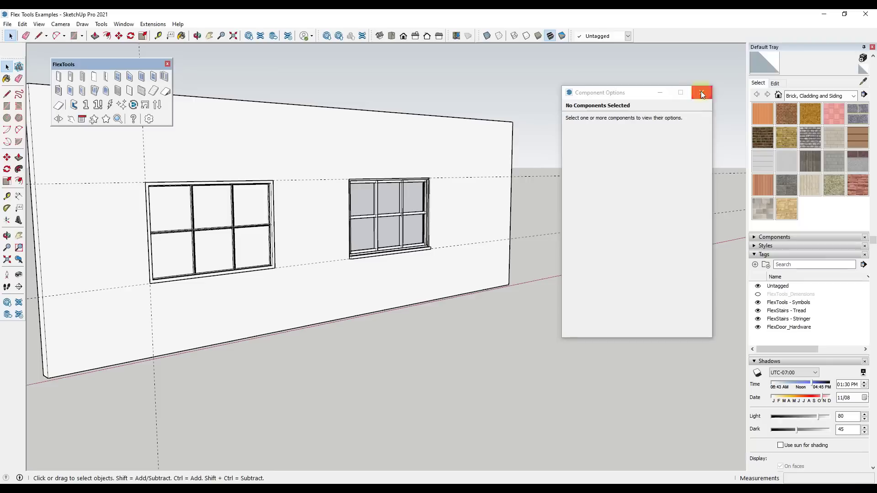
# Step: Move the hand-built window about 2' 6" along the wall, and undo the move
pyautogui.click(377, 211)
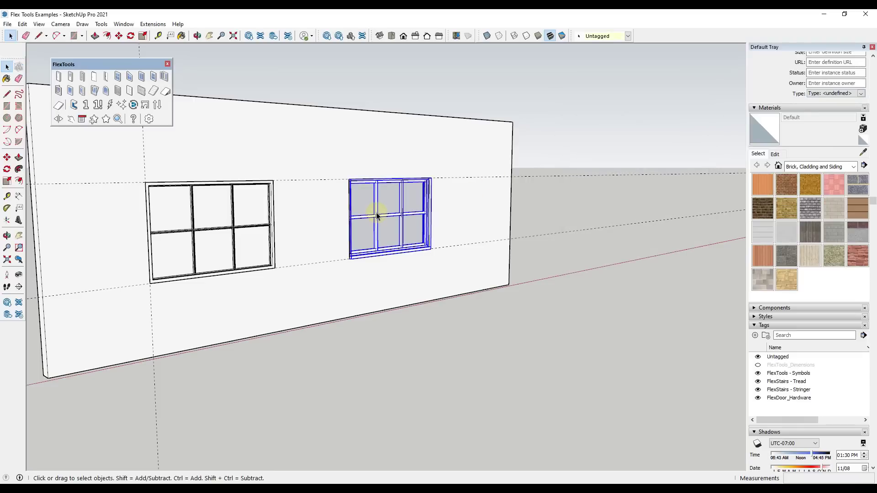
pyautogui.click(256, 237)
pyautogui.press('m')
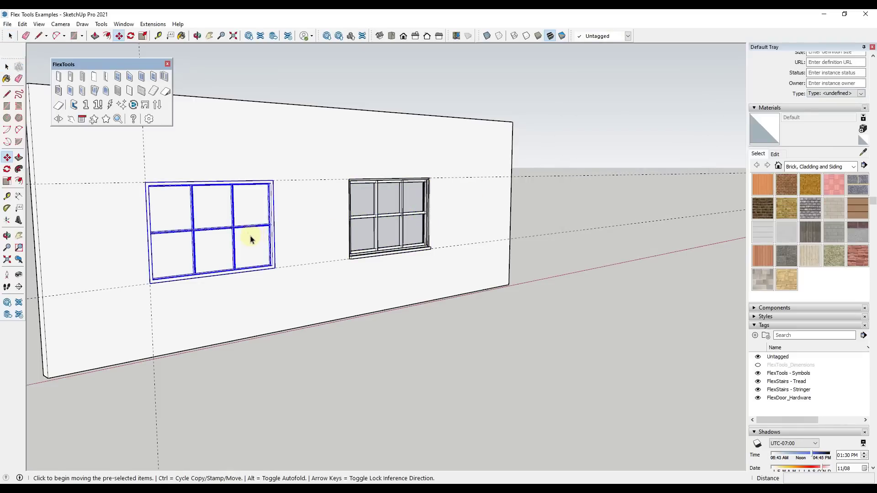
pyautogui.click(258, 231)
pyautogui.click(300, 230)
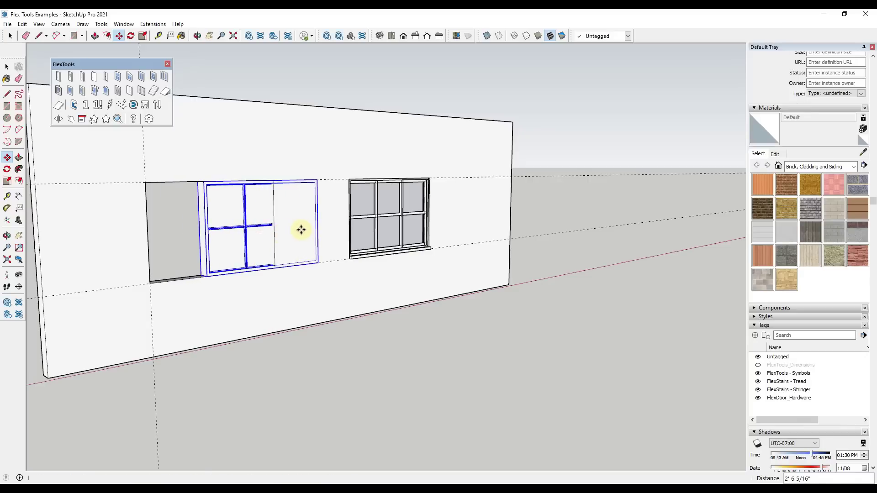
pyautogui.press('space')
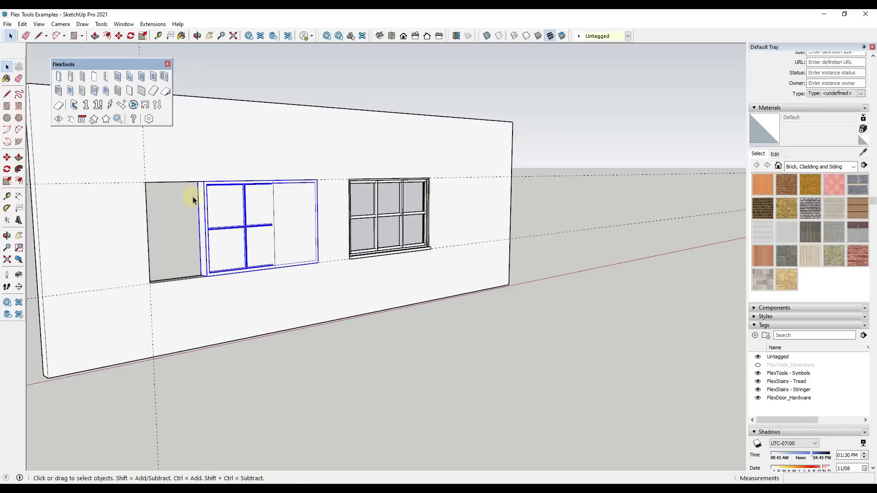
pyautogui.hotkey('ctrl', 'z')
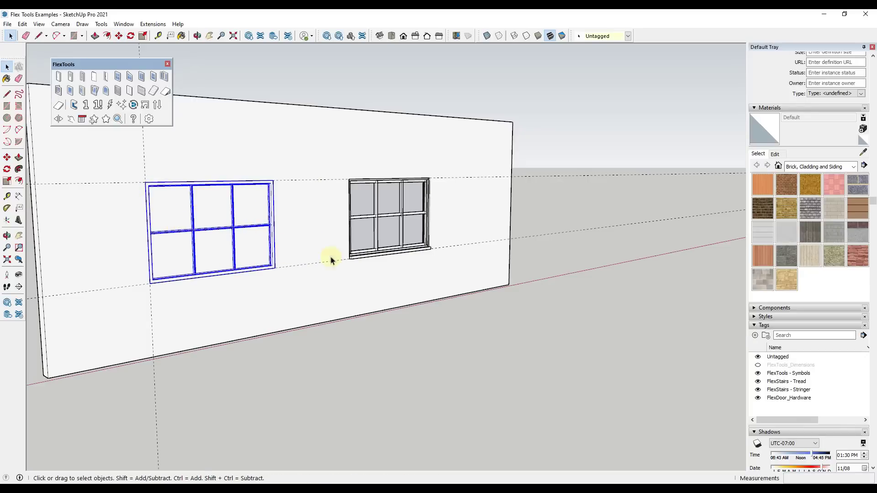
# Step: Move the FlexTools window about 3' 6" along the wall toward its far end and inspect its opening from several angles
pyautogui.click(407, 220)
pyautogui.press('m')
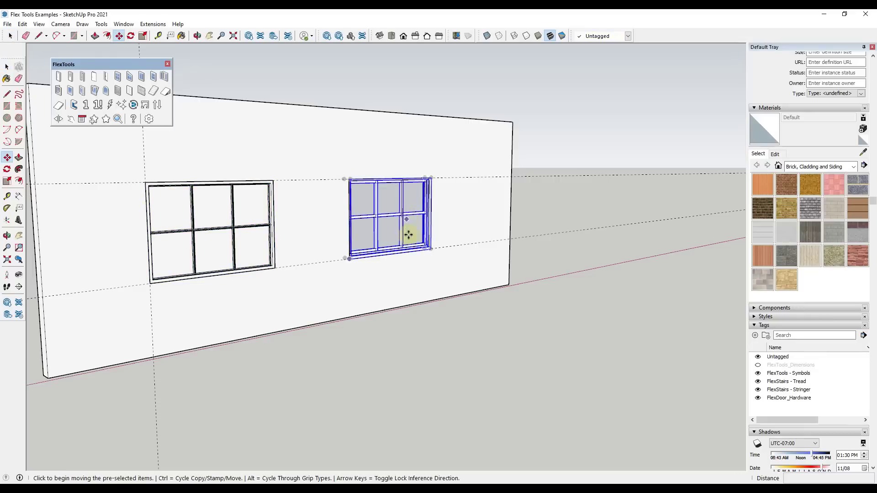
pyautogui.click(433, 247)
pyautogui.click(470, 245)
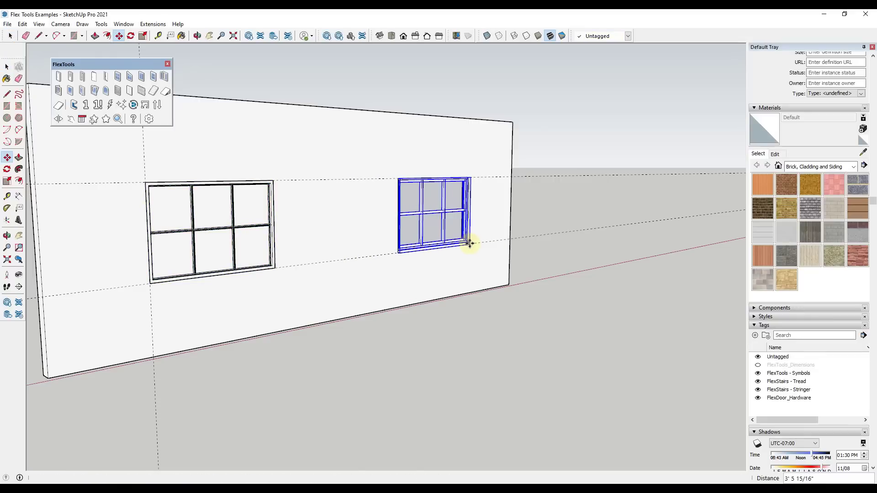
pyautogui.press('space')
pyautogui.scroll(3, 487, 235)
pyautogui.press('o')
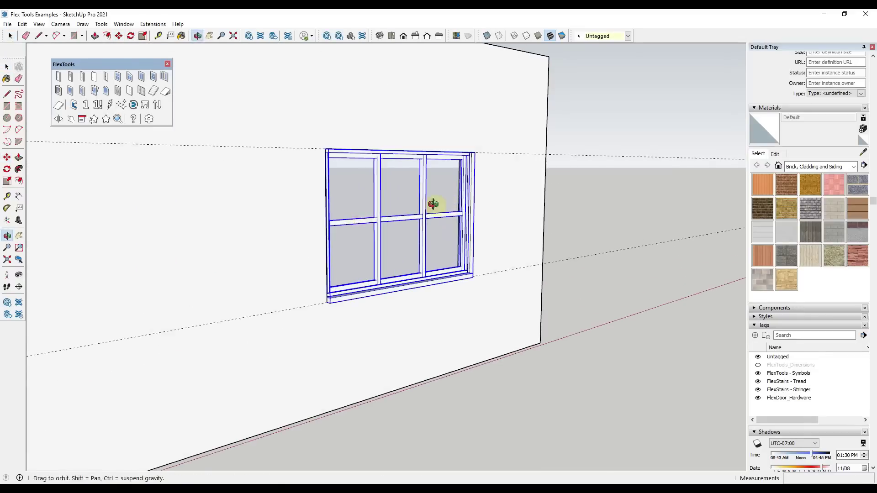
pyautogui.moveTo(434, 200); pyautogui.dragTo(600, 229)
pyautogui.moveTo(601, 228); pyautogui.dragTo(323, 223, button='middle')
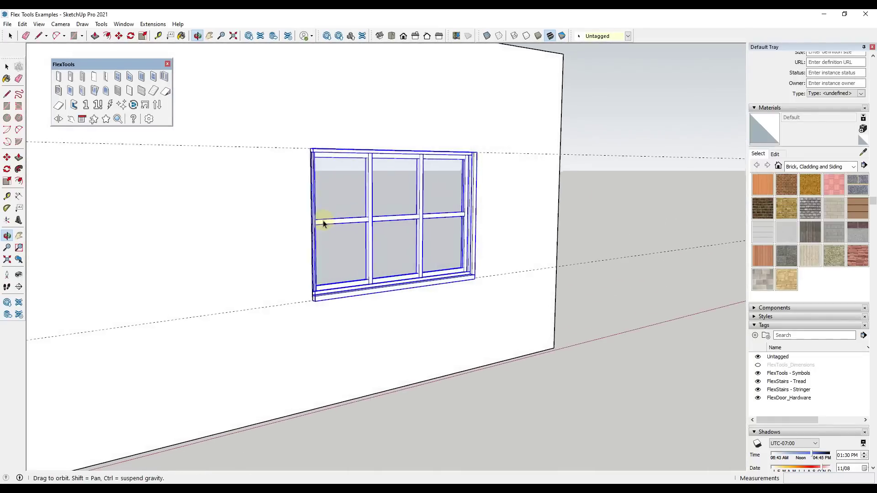
# Step: Draw a helper line about 10' long from the wall's bottom end corner along the red axis
pyautogui.scroll(-3, 356, 224)
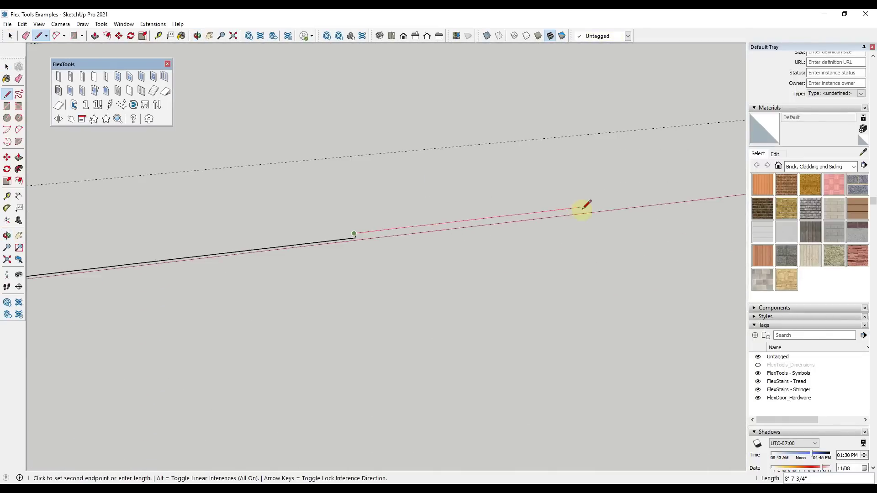
pyautogui.moveTo(586, 205); pyautogui.dragTo(306, 188, button='middle')
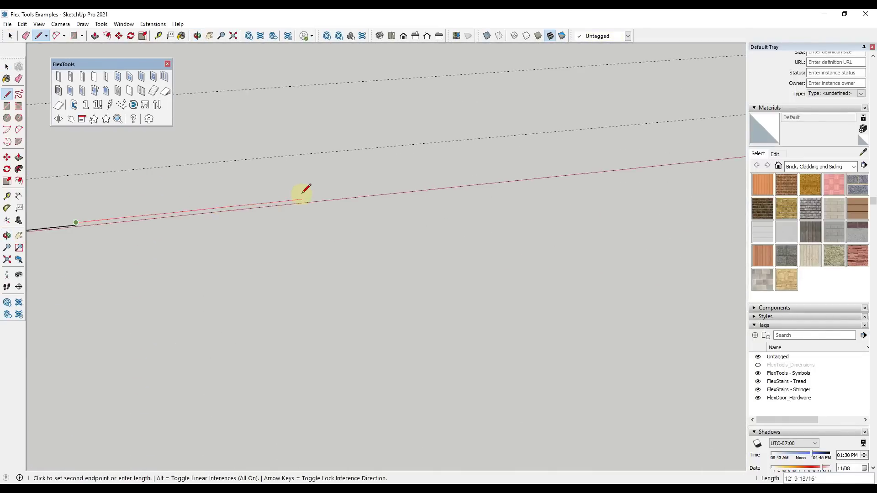
pyautogui.press('Return')
pyautogui.moveTo(254, 206); pyautogui.dragTo(201, 206, button='middle')
pyautogui.scroll(2, 200, 207)
# Step: Draw a thin rectangle along the red axis beyond the existing wall as a second wall's footprint, and erase the helper line
pyautogui.press('r')
pyautogui.click(160, 215)
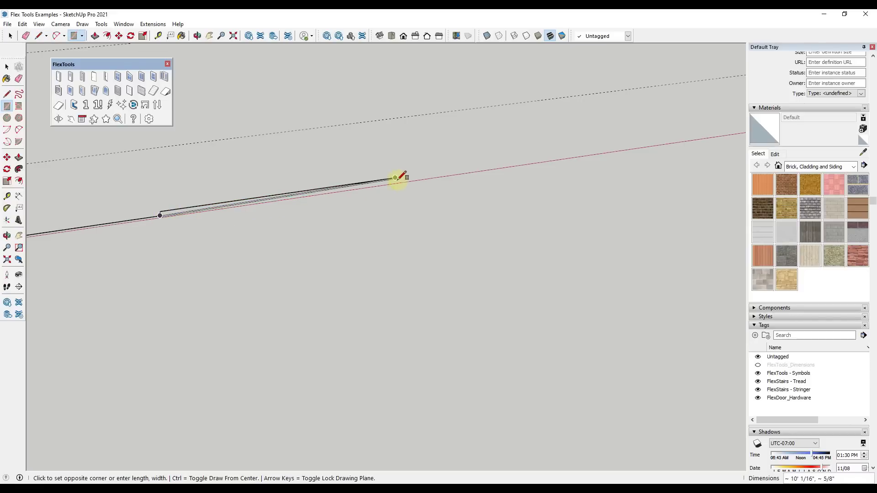
pyautogui.press('Escape')
pyautogui.click(134, 220)
pyautogui.click(397, 179)
pyautogui.scroll(-2, 454, 171)
pyautogui.scroll(2, 132, 215)
pyautogui.press('e')
pyautogui.click(197, 214)
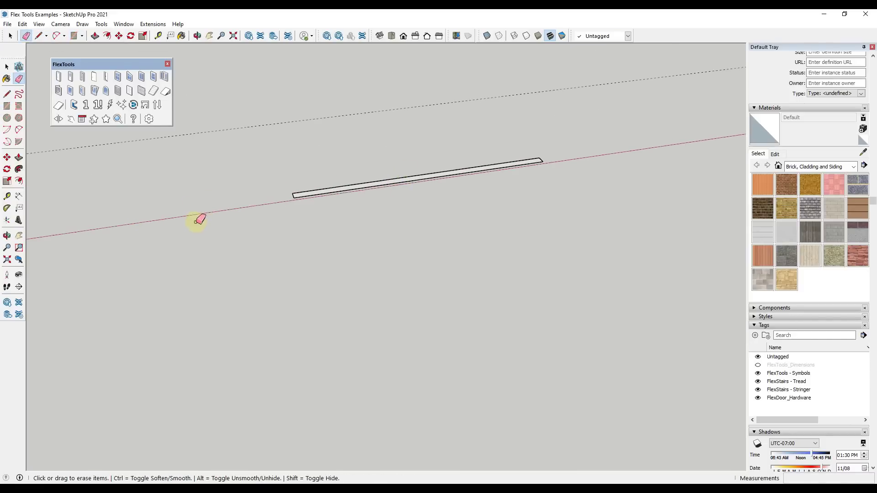
# Step: Extrude the thin footprint upward with Push/Pull to the height of the existing wall
pyautogui.press('p')
pyautogui.click(332, 192)
pyautogui.moveTo(329, 112); pyautogui.dragTo(391, 207, button='middle')
pyautogui.click(224, 201)
# Step: Lengthen the second wall by moving its far end outward along the red axis
pyautogui.moveTo(497, 258); pyautogui.dragTo(468, 137, button='middle')
pyautogui.press('space')
pyautogui.moveTo(465, 133); pyautogui.dragTo(534, 338)
pyautogui.press('m')
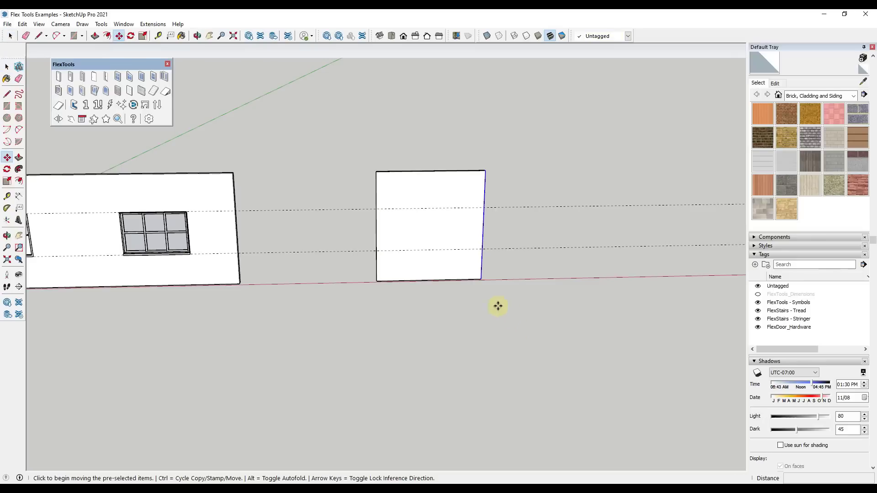
pyautogui.click(481, 279)
pyautogui.click(629, 277)
# Step: Erase the two dashed guide lines running across the walls
pyautogui.moveTo(475, 282); pyautogui.dragTo(503, 198, button='middle')
pyautogui.press('e')
pyautogui.moveTo(502, 199); pyautogui.dragTo(486, 246)
pyautogui.press('space')
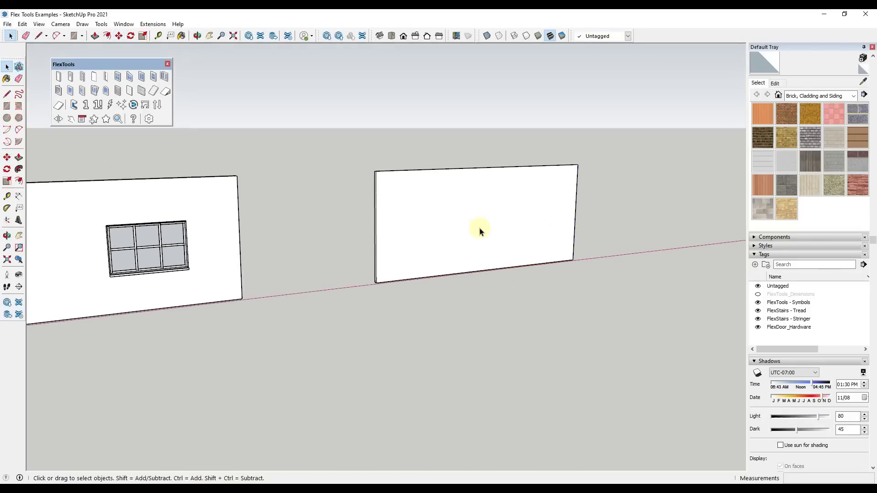
# Step: Make the second wall into a component
pyautogui.rightClick(480, 231)
pyautogui.click(502, 299)
pyautogui.click(416, 344)
pyautogui.moveTo(525, 256); pyautogui.dragTo(551, 230, button='middle')
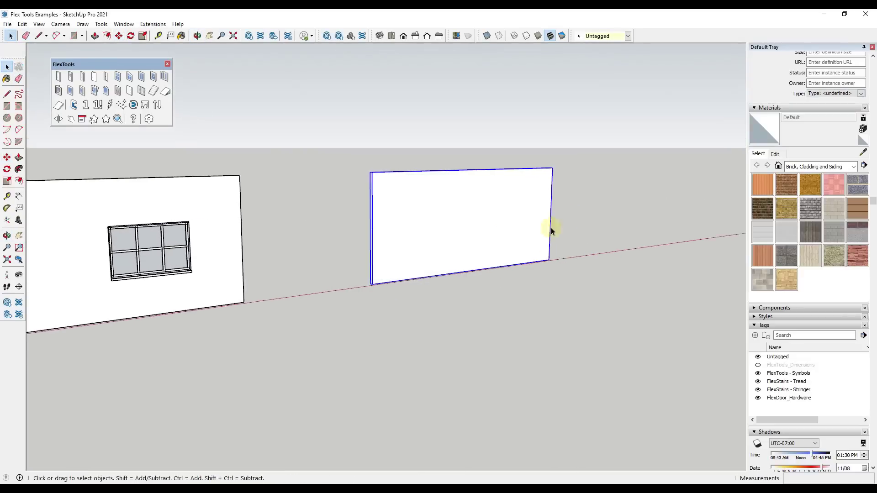
# Step: Place a Flex Door on the second wall's front face, standing on the wall's bottom edge
pyautogui.scroll(4, 551, 230)
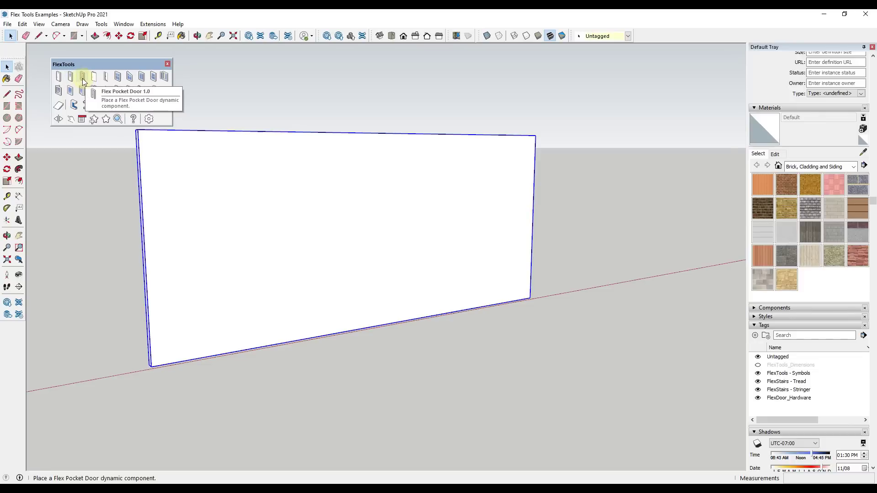
pyautogui.click(59, 80)
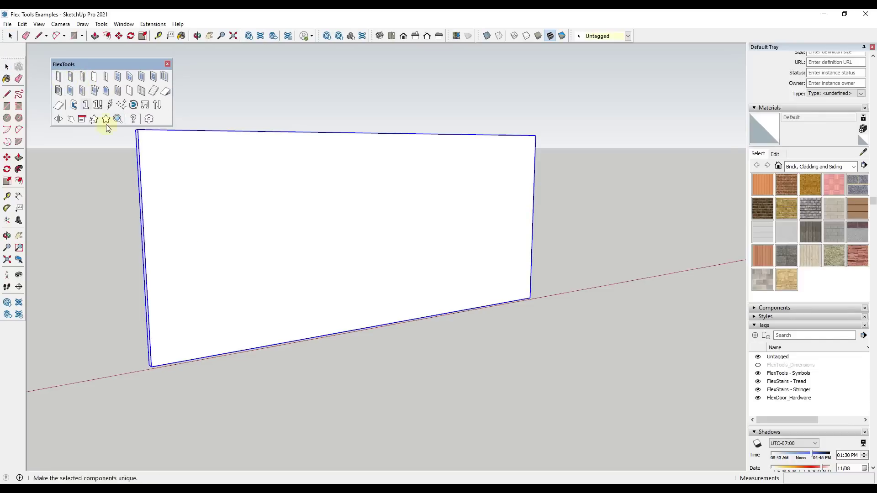
pyautogui.click(281, 343)
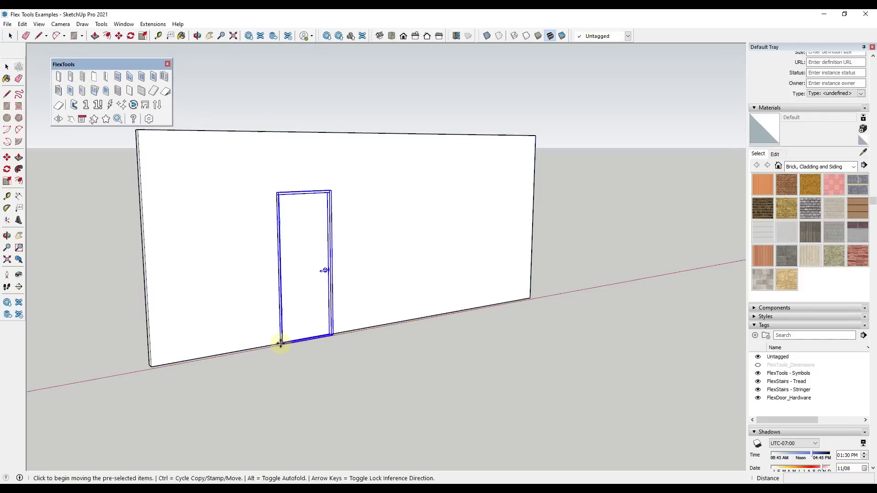
# Step: Operate the placed door's panel with the Interact tool, leaving the door swung open
pyautogui.moveTo(227, 260); pyautogui.dragTo(223, 233, button='middle')
pyautogui.click(61, 24)
pyautogui.moveTo(104, 24)
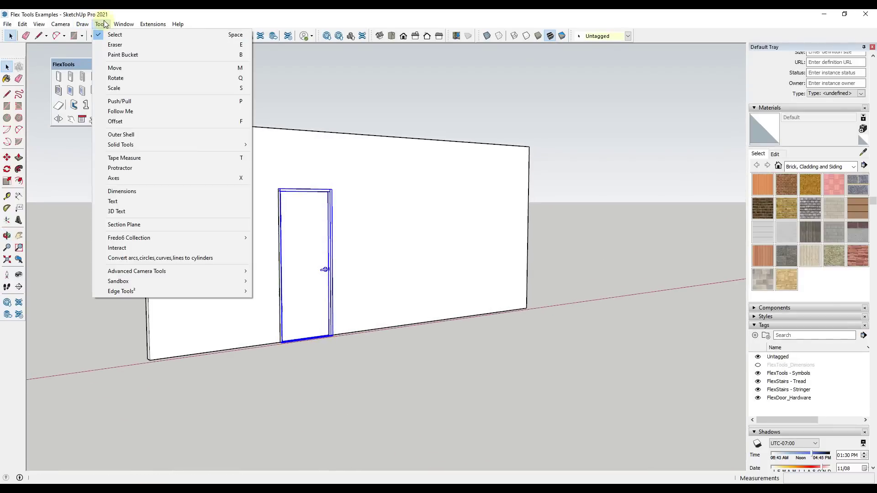
pyautogui.click(144, 246)
pyautogui.click(311, 282)
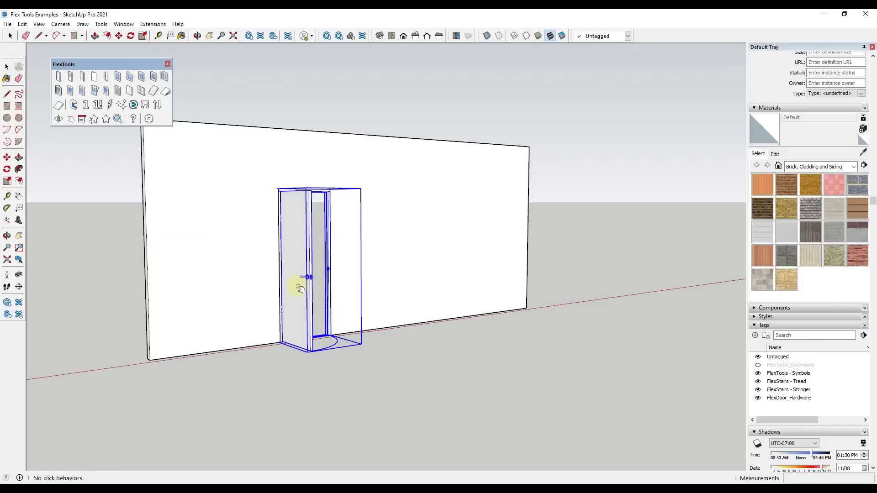
pyautogui.click(312, 289)
pyautogui.click(305, 287)
# Step: Set the door's total width to 36" and total height to 92" in its dynamic component options
pyautogui.moveTo(305, 288); pyautogui.dragTo(301, 348, button='middle')
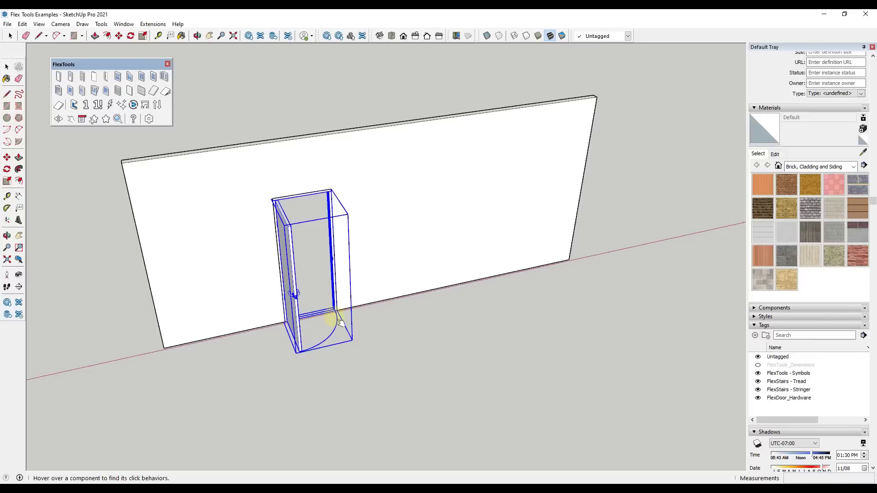
pyautogui.scroll(2, 337, 290)
pyautogui.scroll(3, 317, 369)
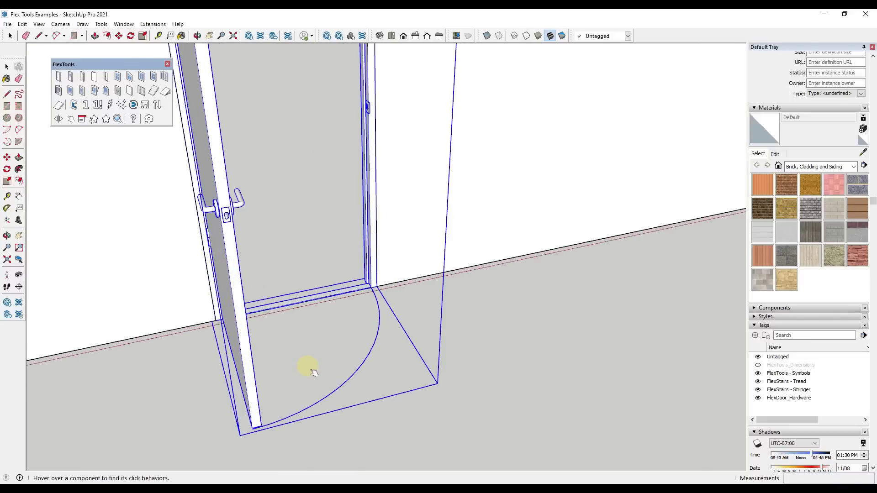
pyautogui.scroll(-1, 315, 371)
pyautogui.moveTo(319, 349); pyautogui.dragTo(256, 203, button='middle')
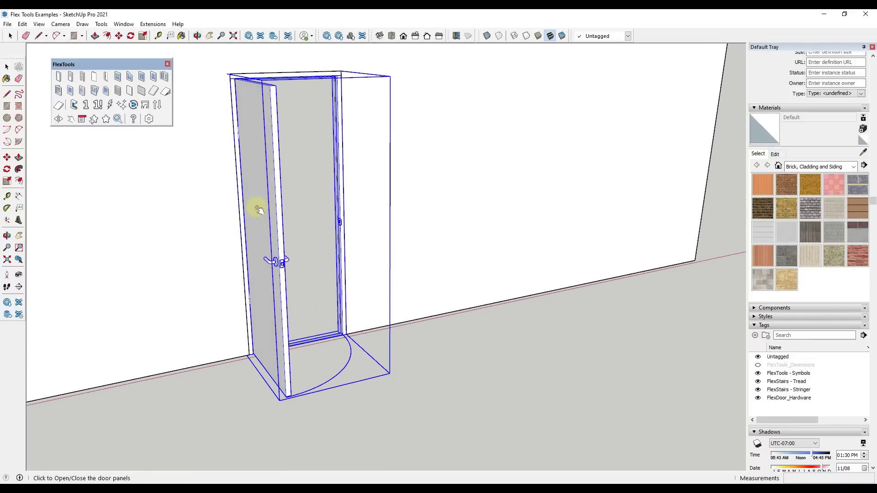
pyautogui.press('space')
pyautogui.rightClick(262, 199)
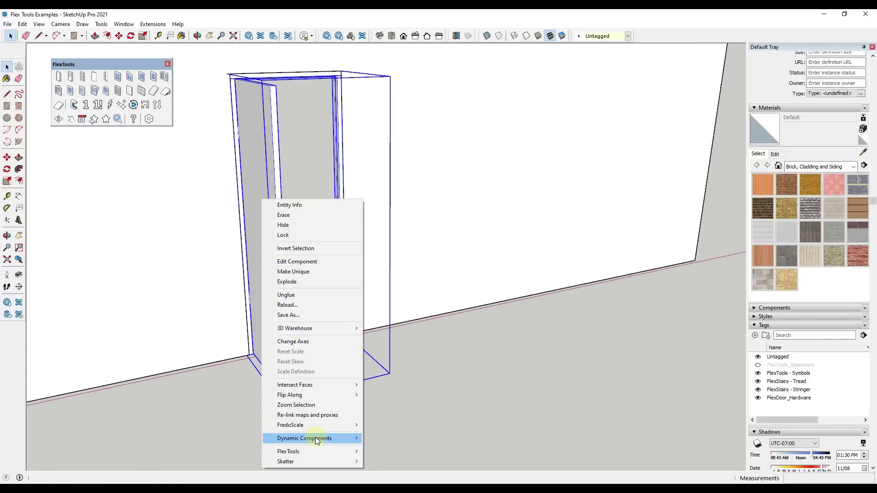
pyautogui.moveTo(315, 438)
pyautogui.click(400, 438)
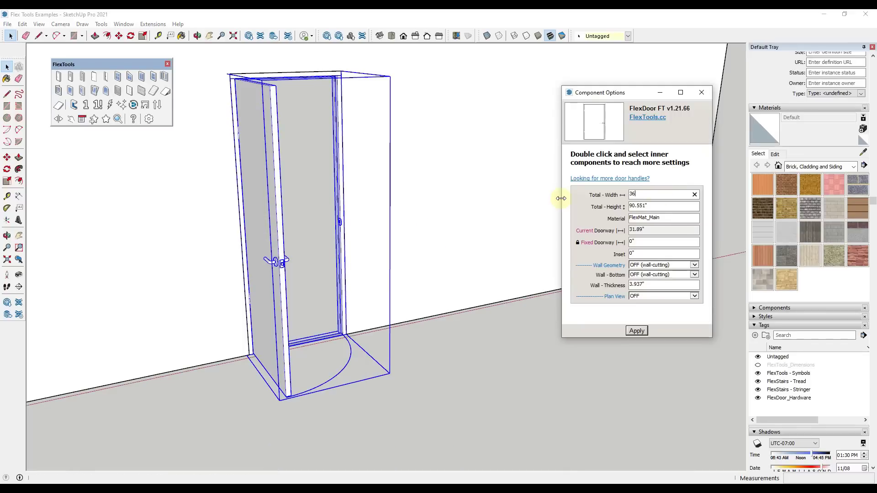
pyautogui.press('Return')
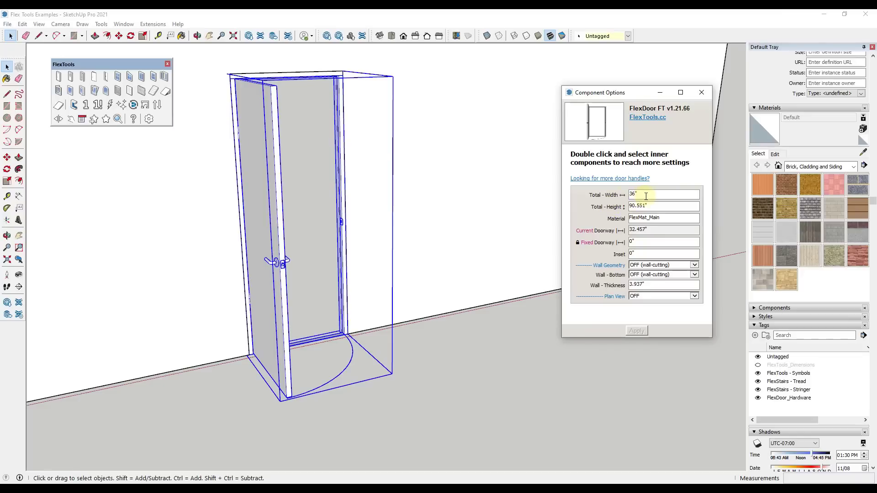
pyautogui.write('92')
pyautogui.press('Return')
# Step: Inspect the resized door's panel, handle and threshold up close and from different angles
pyautogui.scroll(-2, 275, 218)
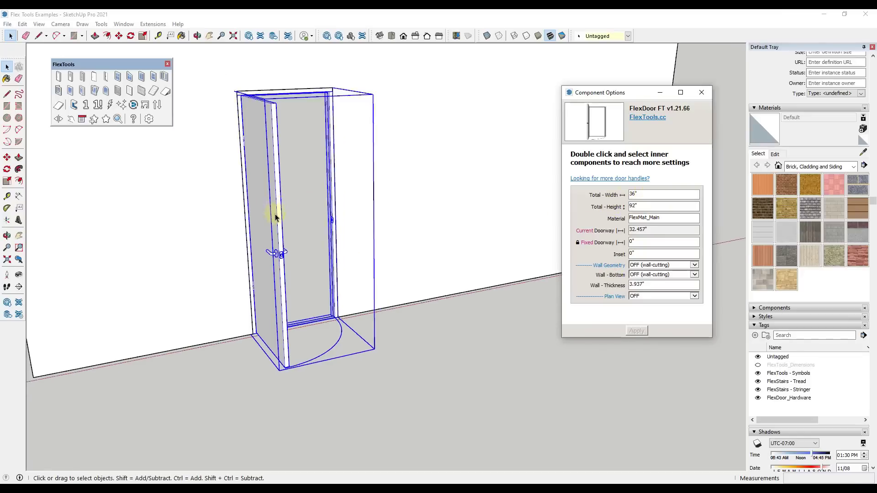
pyautogui.keyDown('shift'); pyautogui.moveTo(370, 154); pyautogui.dragTo(336, 133, button='middle'); pyautogui.keyUp('shift')
pyautogui.scroll(3, 306, 302)
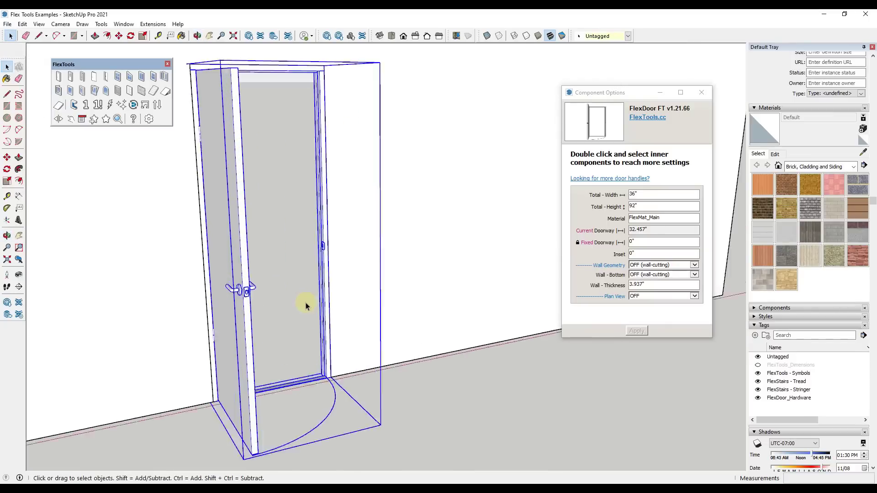
pyautogui.scroll(5, 351, 184)
pyautogui.scroll(-6, 367, 182)
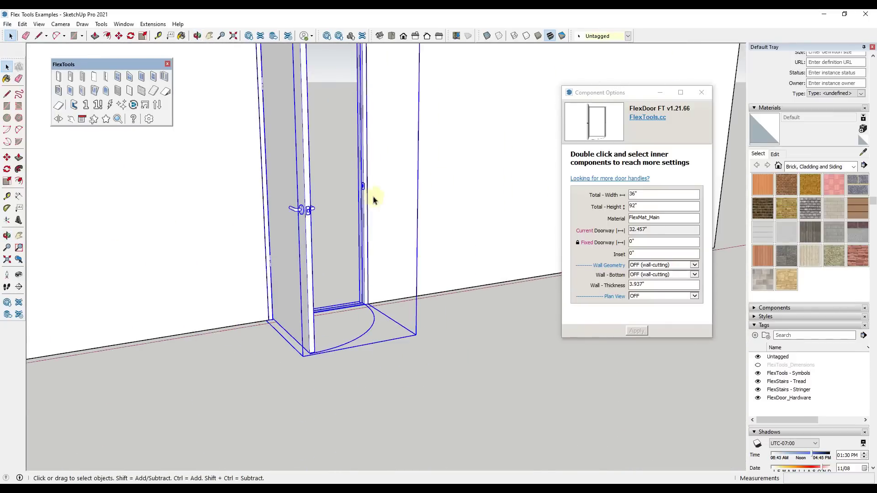
pyautogui.moveTo(374, 191); pyautogui.dragTo(404, 270, button='middle')
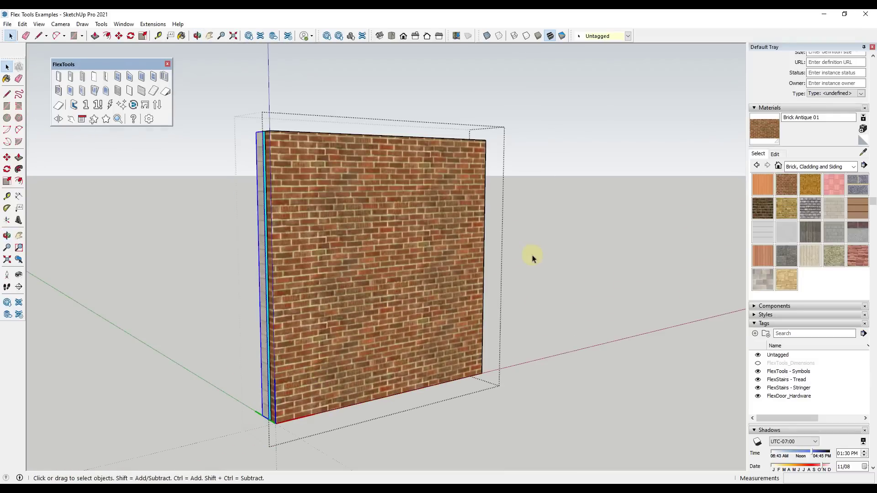
# Step: Leave the layered brick wall's editing context and open the Wall Cutter settings clear of the wall
pyautogui.moveTo(325, 273); pyautogui.dragTo(361, 244, button='middle')
pyautogui.click(542, 220)
pyautogui.scroll(-2, 440, 199)
pyautogui.scroll(3, 424, 269)
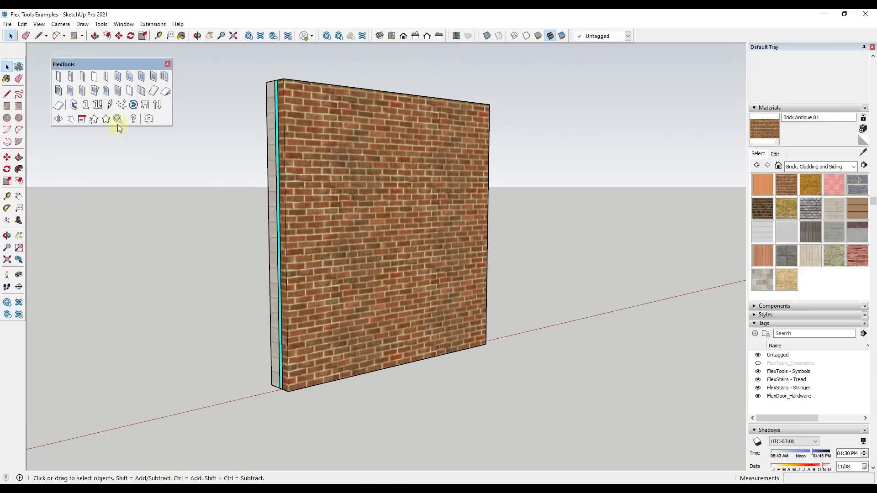
pyautogui.click(74, 106)
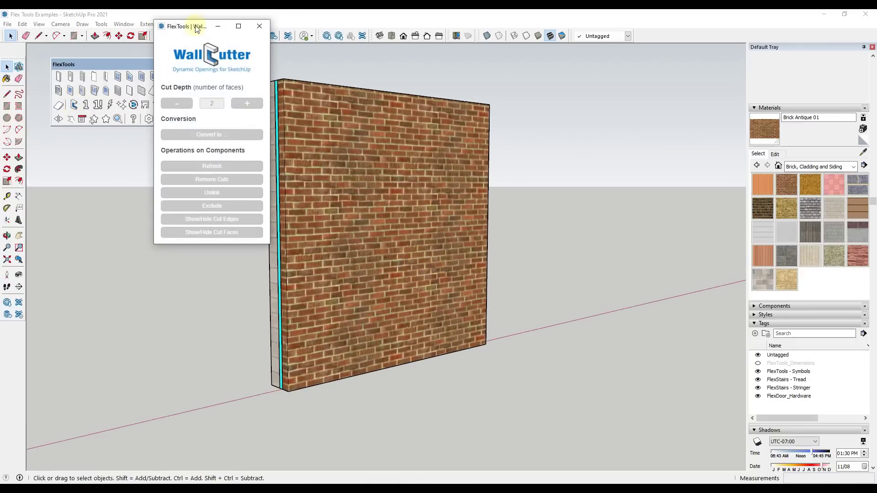
pyautogui.moveTo(196, 29); pyautogui.dragTo(633, 74)
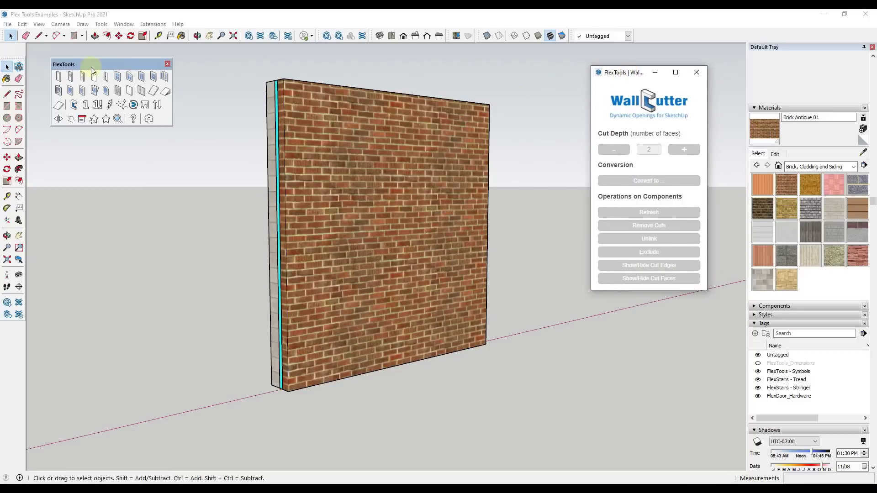
# Step: Place a Flex Door on the brick face of the layered wall, standing on its bottom edge
pyautogui.click(58, 77)
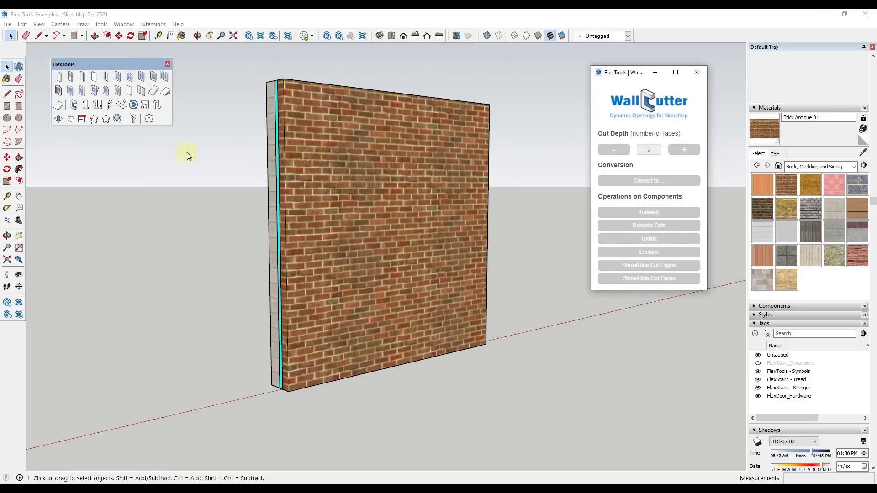
pyautogui.click(343, 372)
pyautogui.moveTo(333, 283); pyautogui.dragTo(294, 257, button='middle')
pyautogui.press('m')
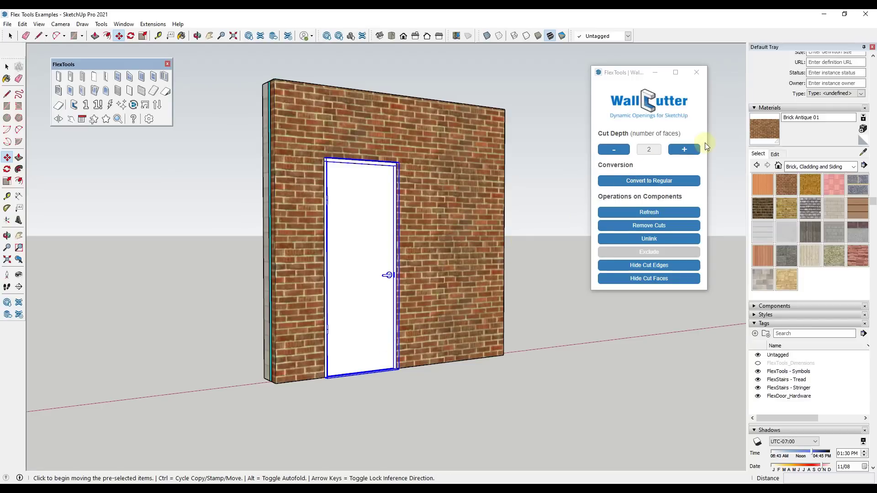
# Step: Raise the door's Wall Cutter cut depth to 6 faces to cut through every layer of the wall
pyautogui.click(685, 150)
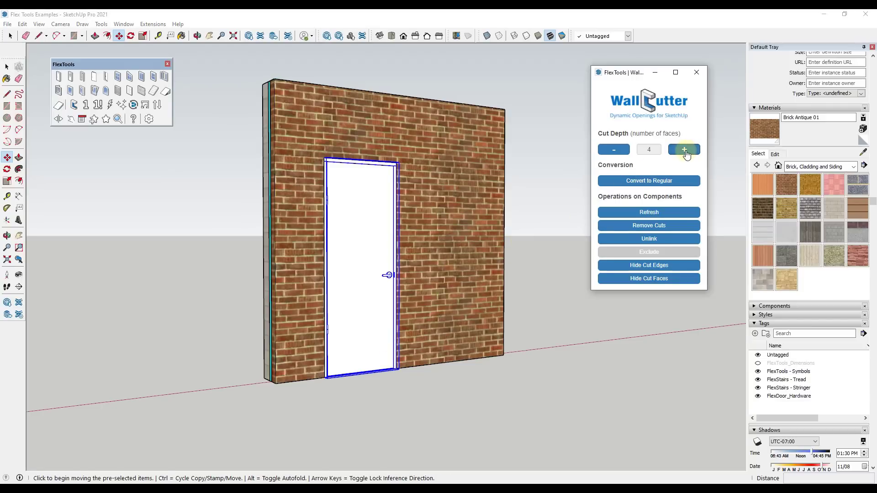
pyautogui.moveTo(396, 227); pyautogui.dragTo(675, 260, button='middle')
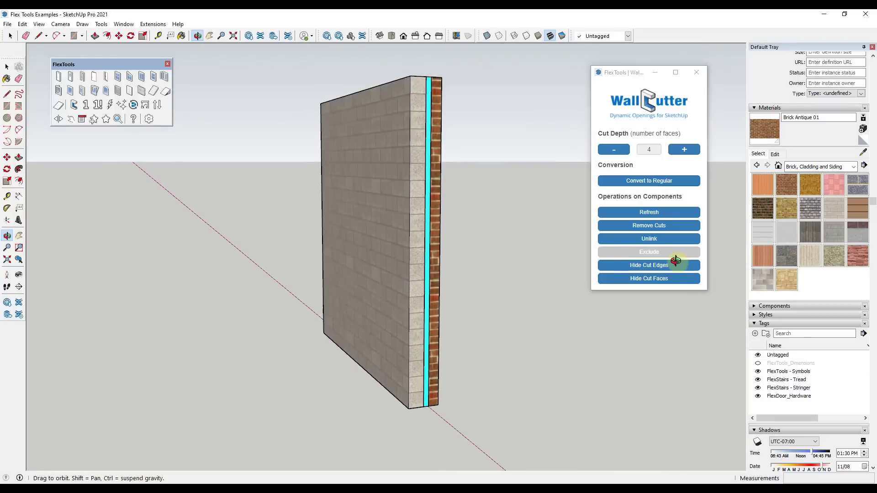
pyautogui.click(684, 151)
pyautogui.click(684, 151)
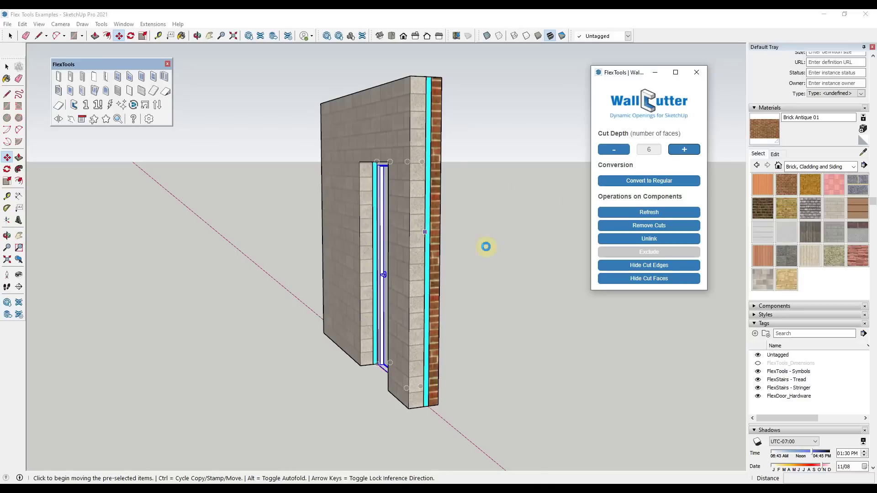
pyautogui.moveTo(485, 247); pyautogui.dragTo(206, 215, button='middle')
# Step: Swing open the door in the brick wall with the FlexTools component interaction tool
pyautogui.scroll(5, 398, 210)
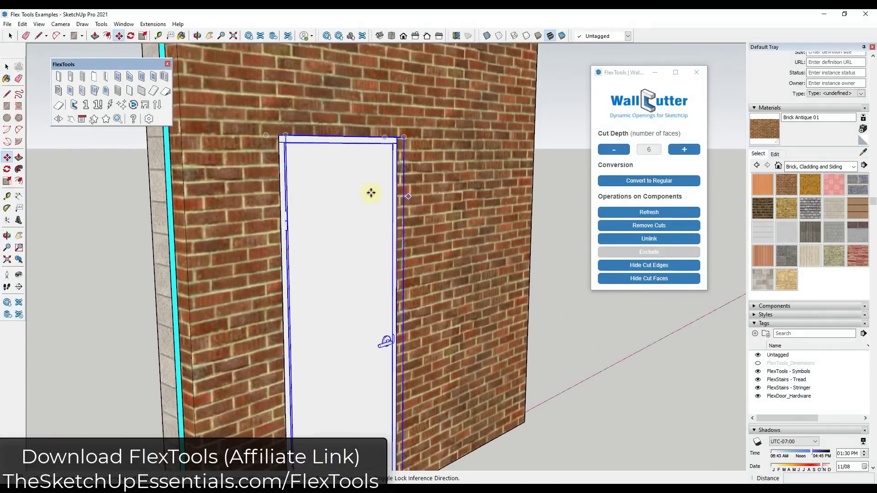
pyautogui.scroll(-3, 397, 212)
pyautogui.moveTo(440, 251); pyautogui.dragTo(428, 237, button='middle')
pyautogui.press('m')
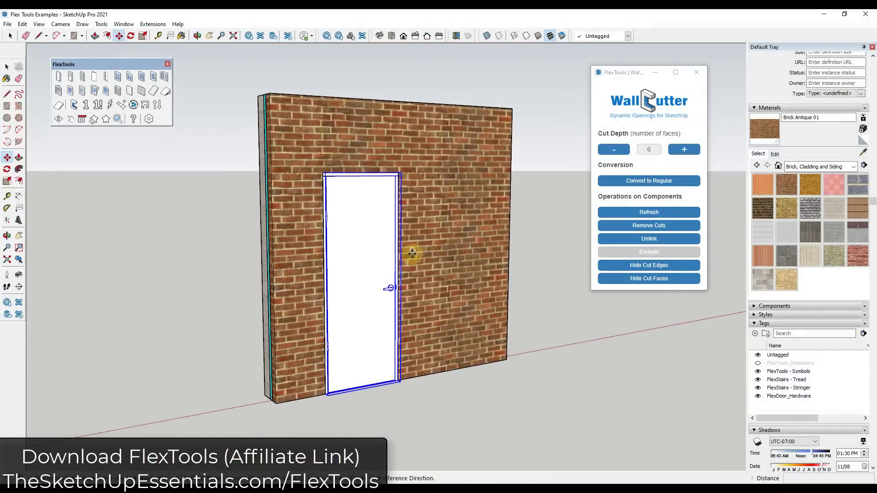
pyautogui.press('space')
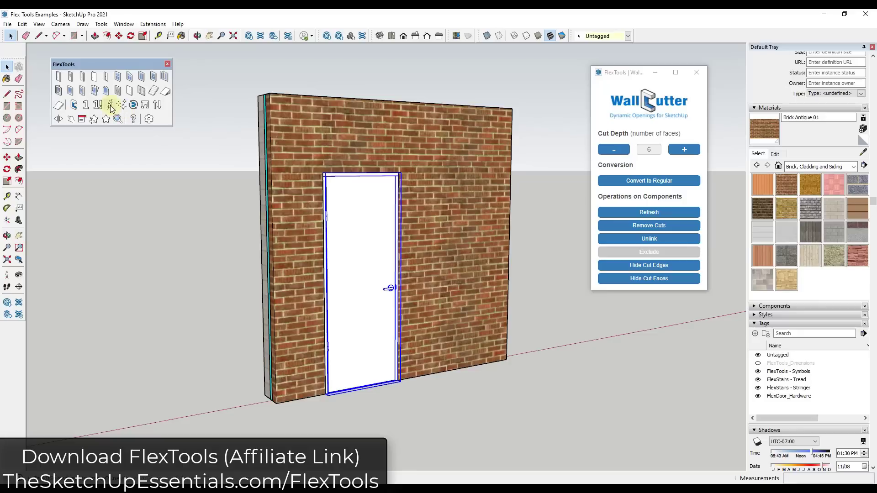
pyautogui.click(71, 119)
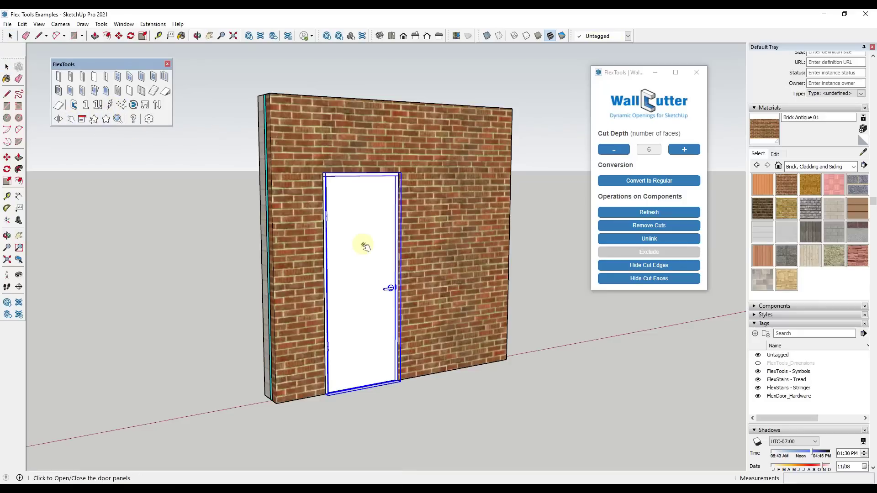
pyautogui.click(378, 264)
pyautogui.moveTo(481, 308); pyautogui.dragTo(405, 280, button='middle')
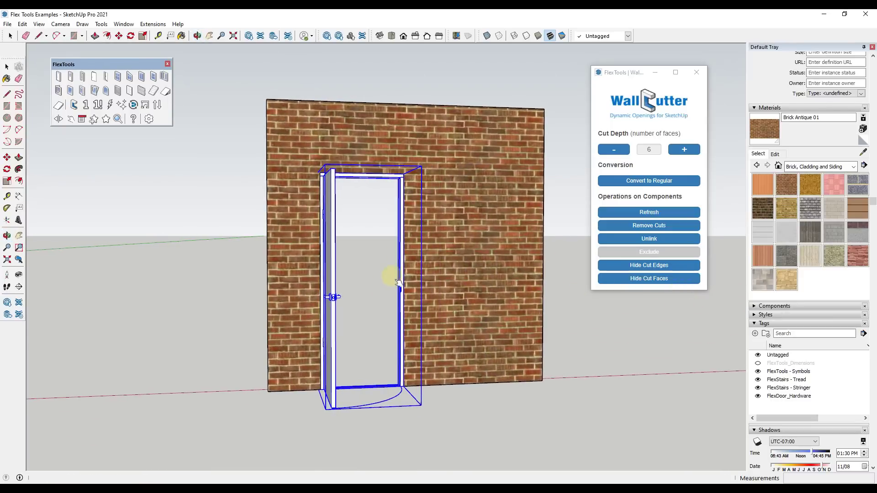
pyautogui.scroll(-3, 456, 240)
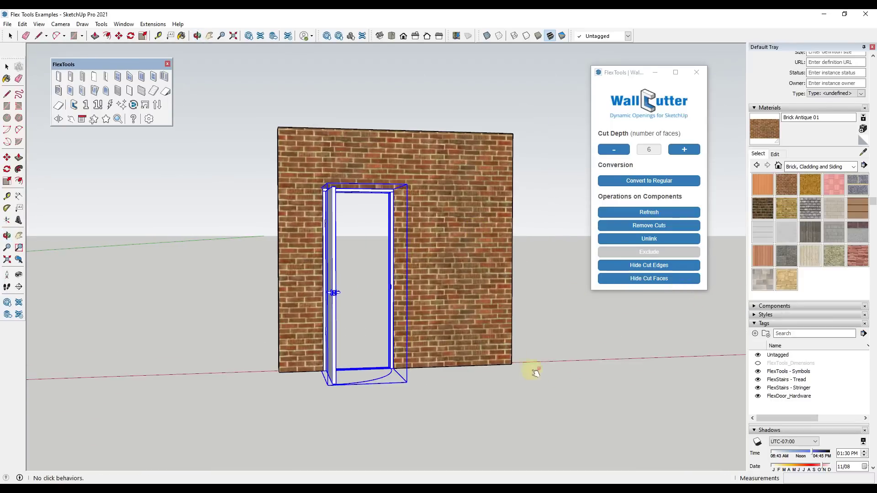
pyautogui.press('space')
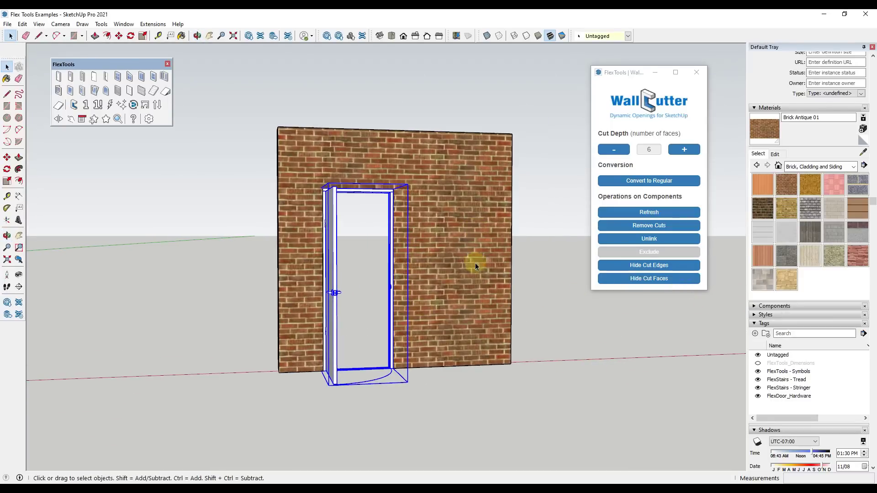
# Step: Place a Flex window on the brick face between the open door and the wall's far end
pyautogui.click(118, 76)
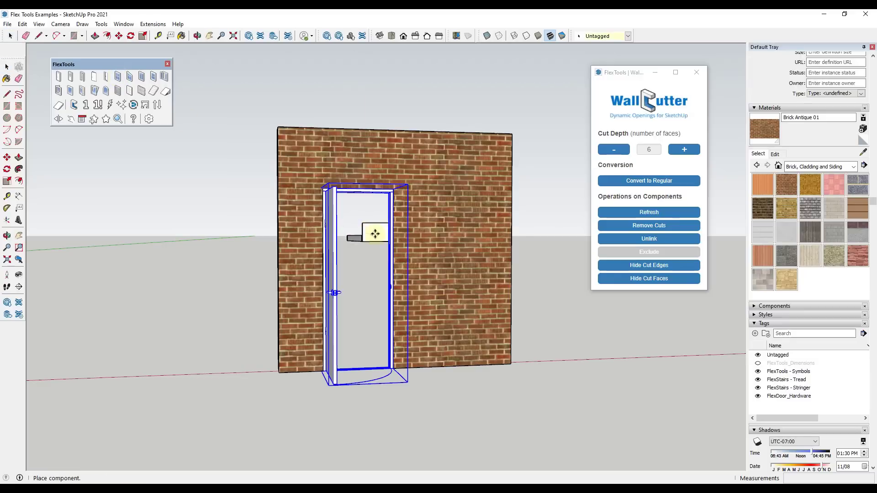
pyautogui.click(411, 293)
pyautogui.press('space')
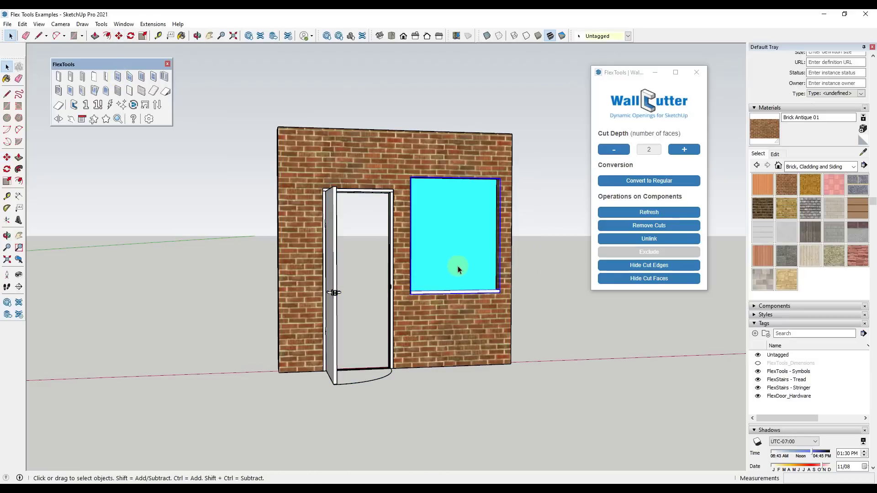
# Step: Raise the new window's Wall Cutter cut depth to 6 faces so the opening passes through every wall layer
pyautogui.moveTo(457, 265); pyautogui.dragTo(461, 295, button='middle')
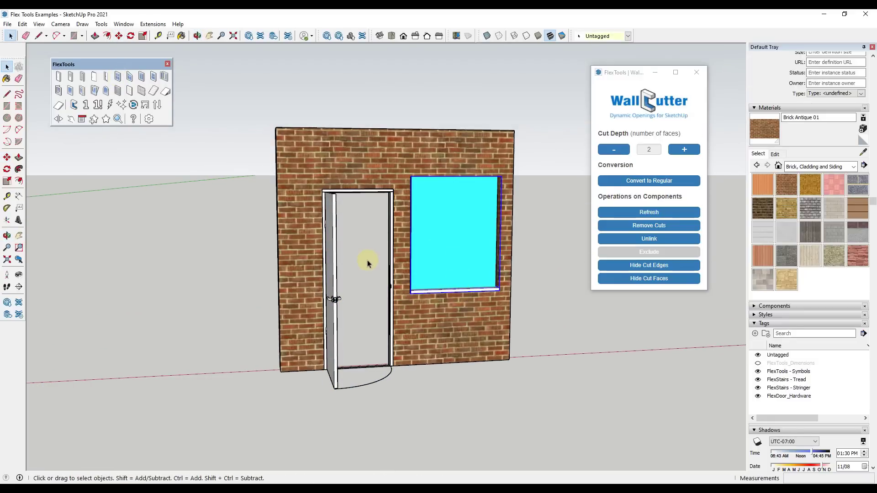
pyautogui.moveTo(368, 262); pyautogui.dragTo(507, 274, button='middle')
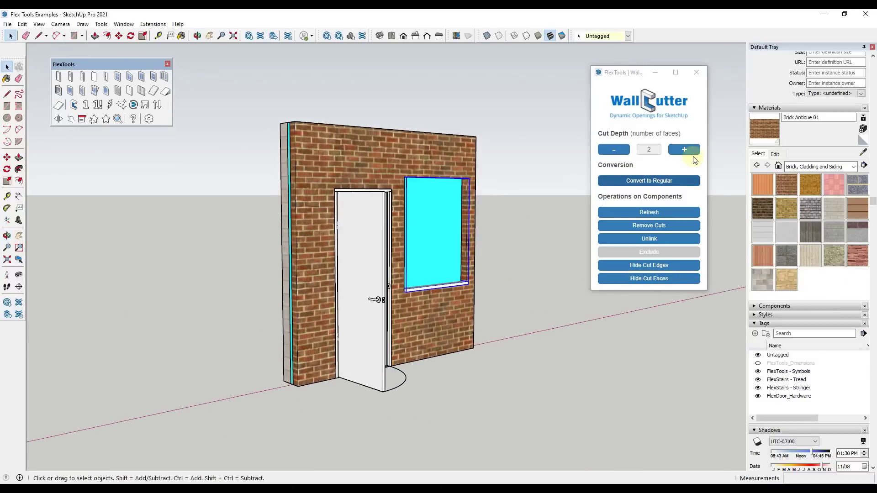
pyautogui.click(684, 149)
pyautogui.click(684, 150)
pyautogui.click(684, 149)
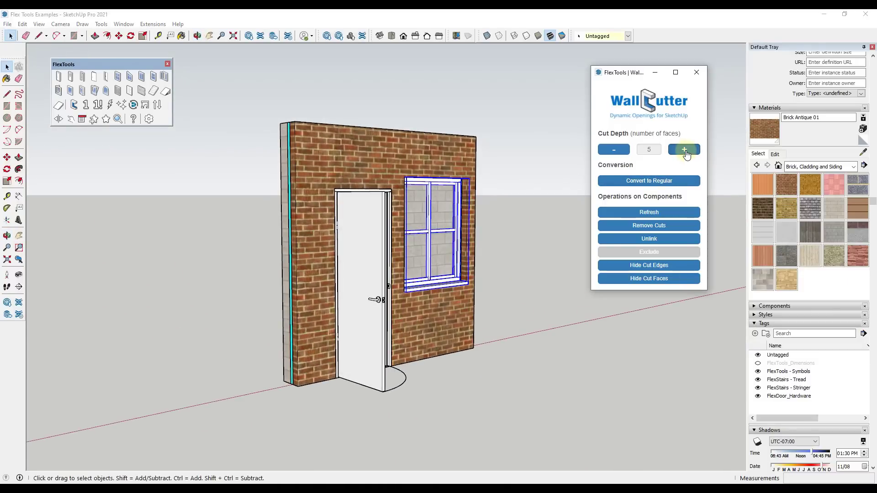
pyautogui.click(684, 150)
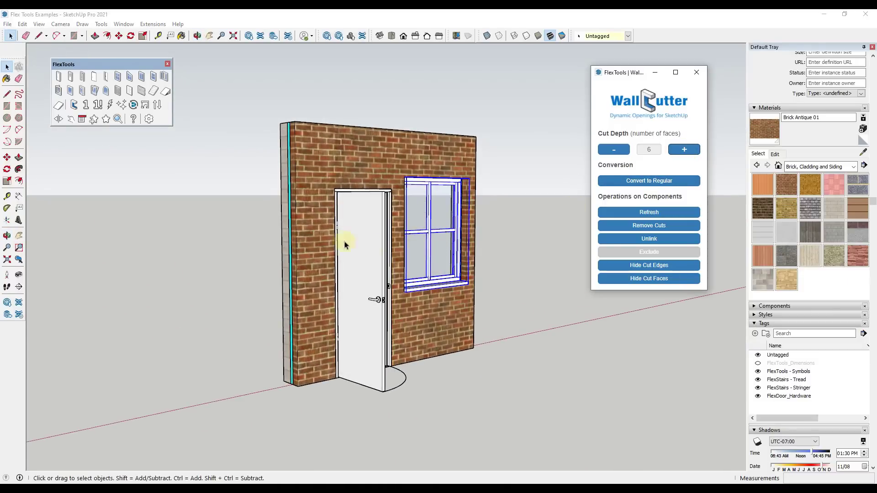
pyautogui.scroll(6, 415, 213)
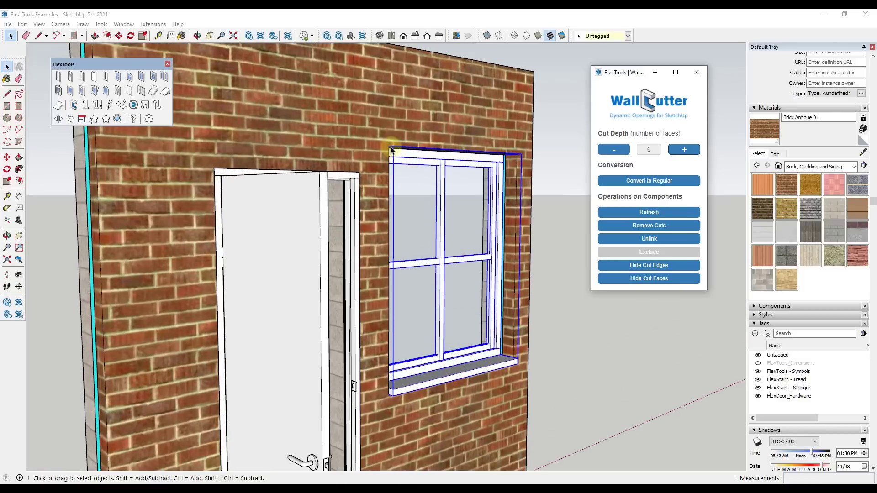
pyautogui.click(387, 146)
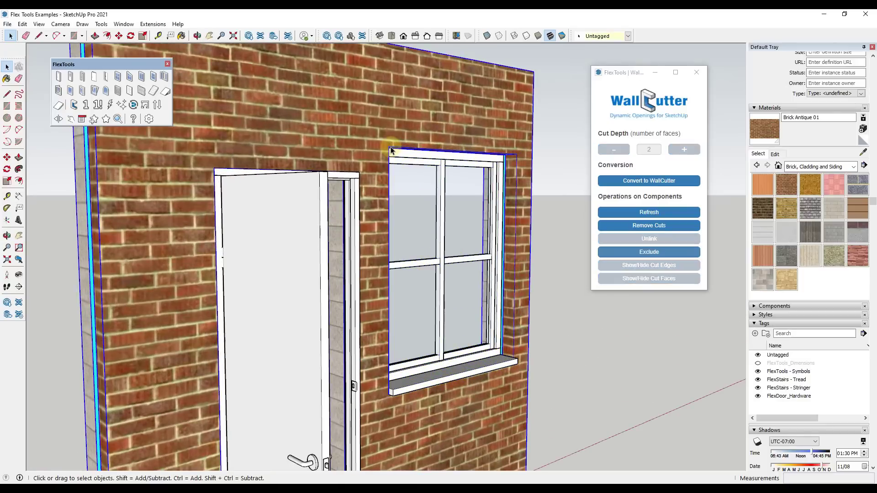
pyautogui.press('m')
pyautogui.click(388, 145)
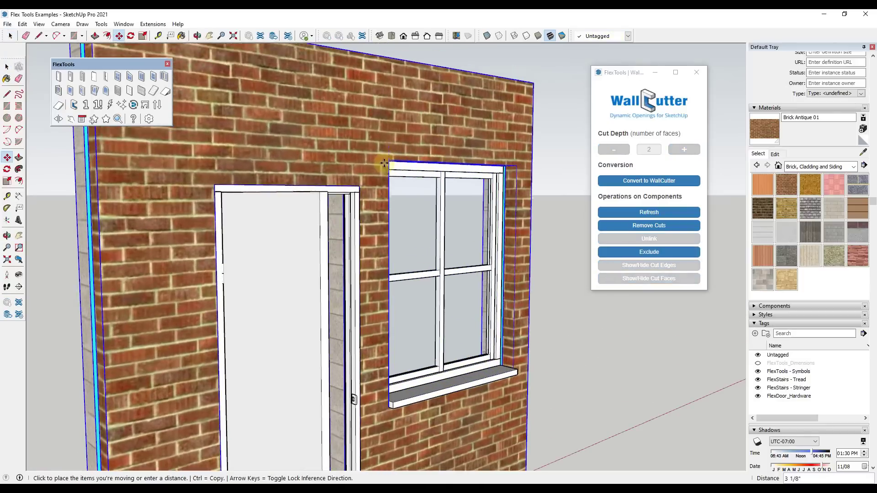
pyautogui.press('space')
# Step: Move the window down the brick wall so its top edge lines up with the top of the door frame
pyautogui.click(439, 200)
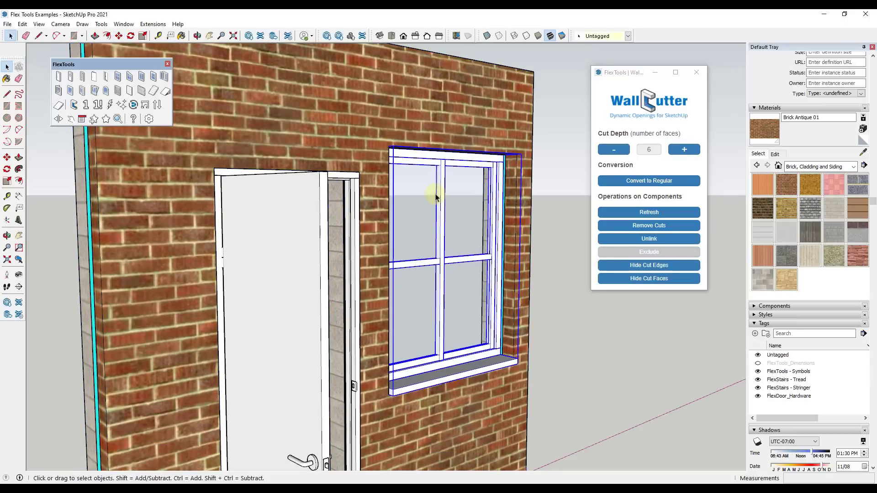
pyautogui.press('m')
pyautogui.click(388, 145)
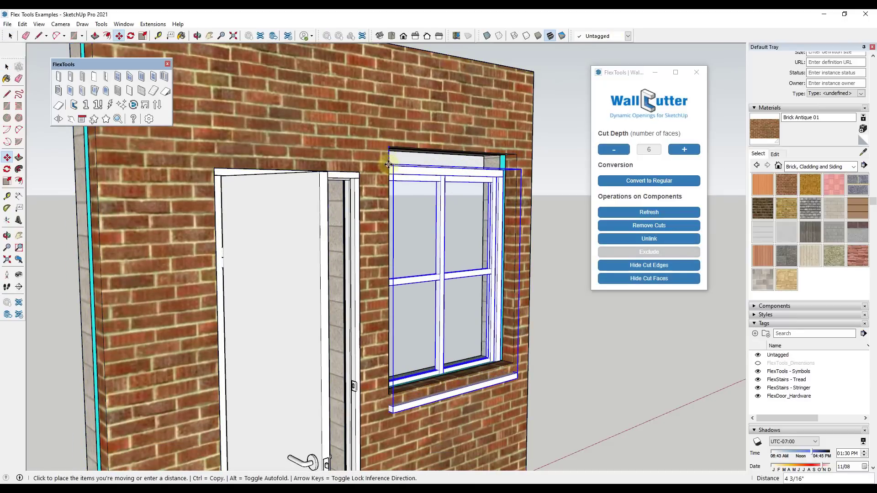
pyautogui.click(360, 172)
pyautogui.press('space')
pyautogui.scroll(-3, 490, 220)
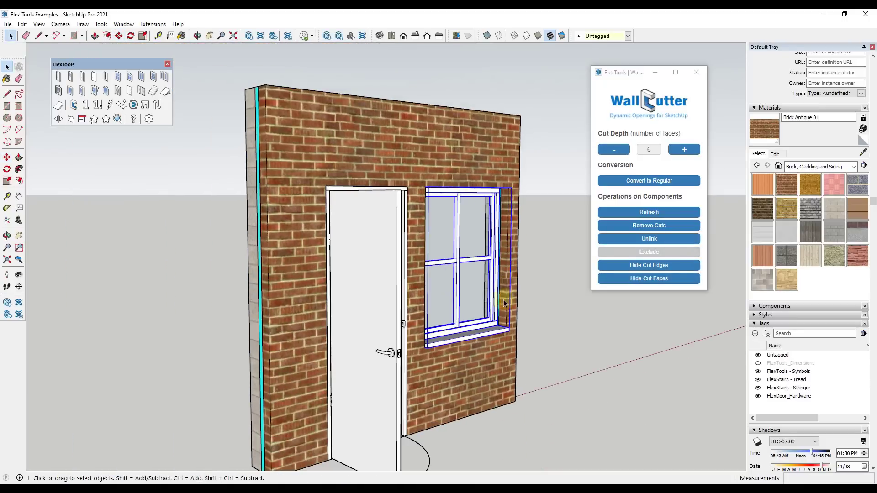
pyautogui.moveTo(504, 303); pyautogui.dragTo(487, 327, button='middle')
pyautogui.scroll(3, 532, 311)
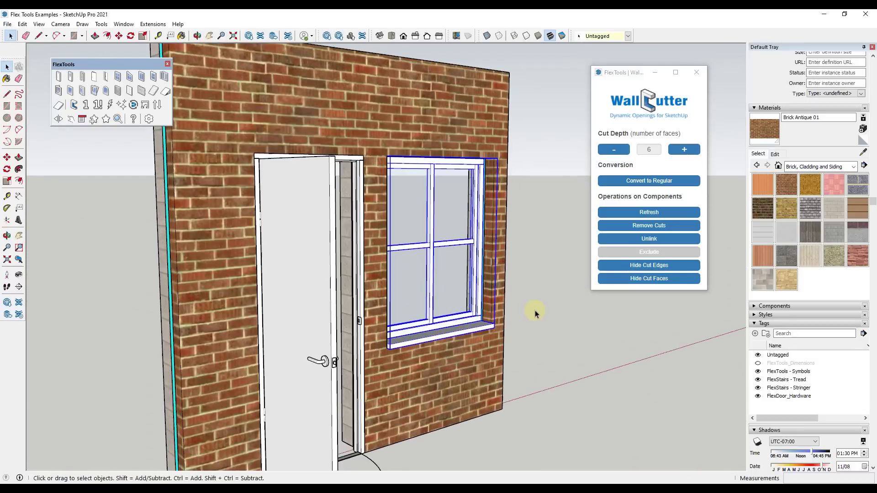
# Step: Cycle the open brick-wall door through different swing directions, including opening toward the opposite side of the wall
pyautogui.scroll(-3, 485, 231)
pyautogui.scroll(2, 509, 242)
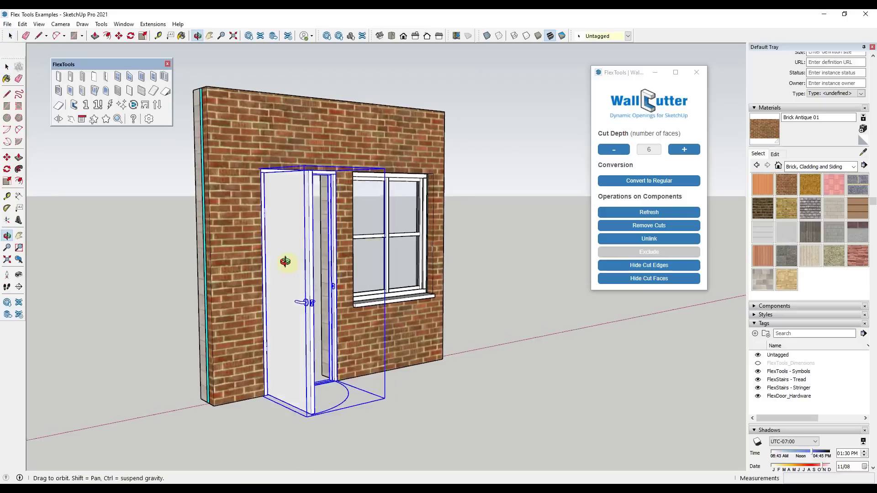
pyautogui.moveTo(286, 261); pyautogui.dragTo(183, 336, button='middle')
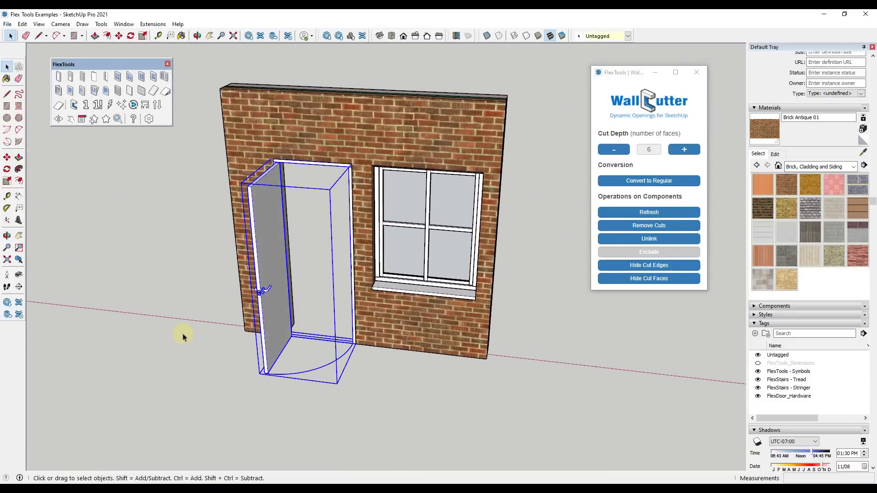
pyautogui.click(157, 107)
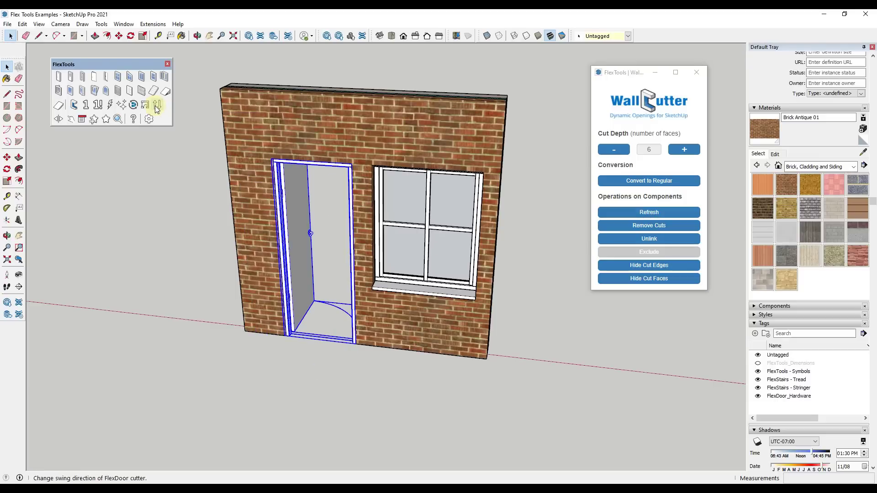
pyautogui.click(155, 106)
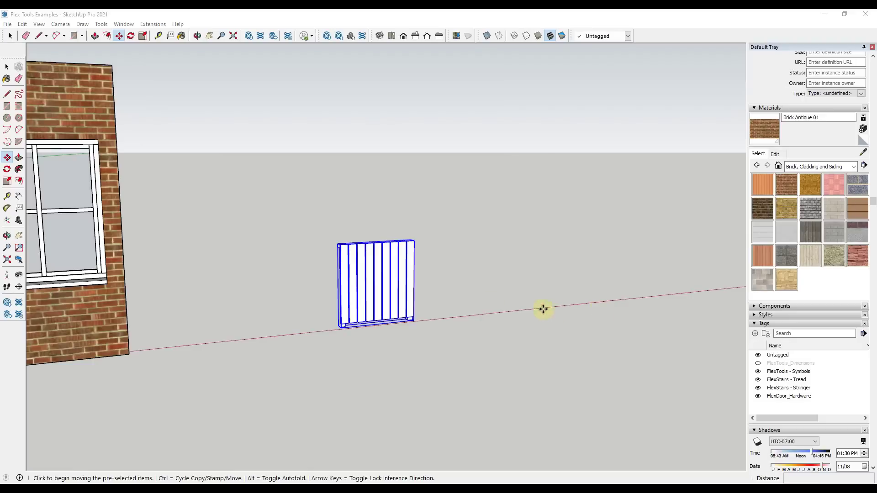
# Step: Stretch the Flex Fence along the red axis to about 3 times its length and inspect its posts and rails from behind
pyautogui.click(392, 276)
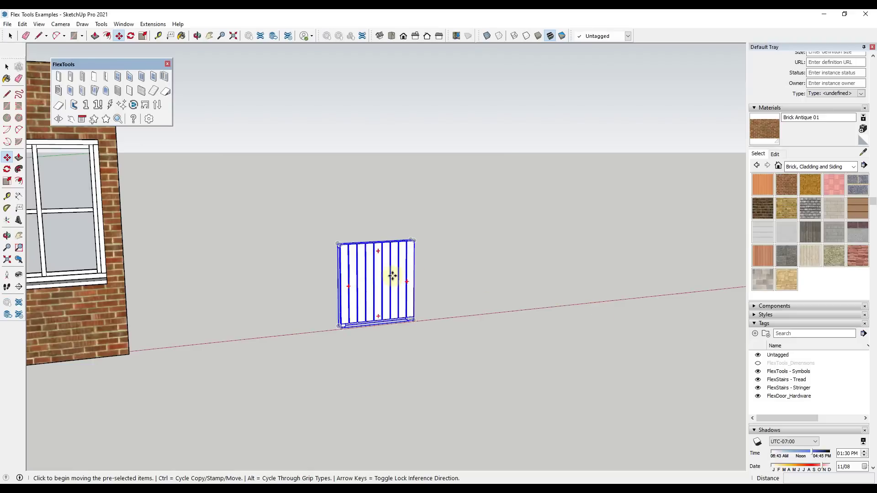
pyautogui.press('space')
pyautogui.moveTo(389, 280); pyautogui.dragTo(409, 278, button='middle')
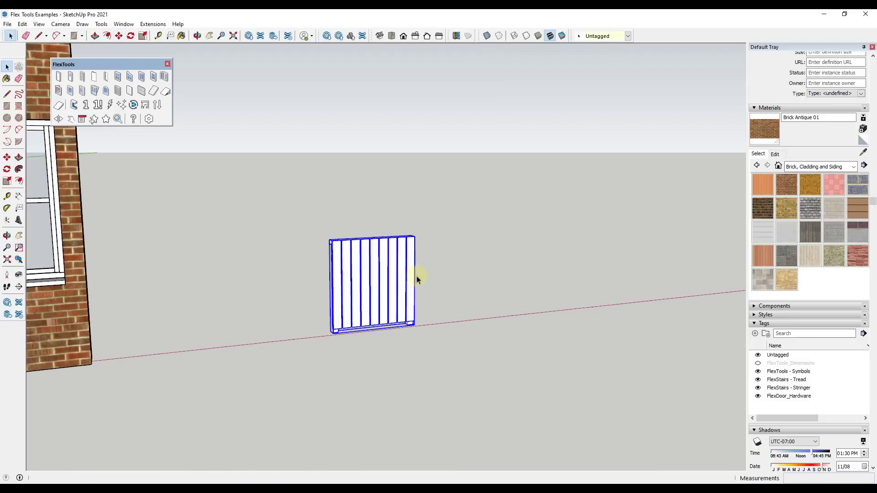
pyautogui.press('s')
pyautogui.moveTo(413, 281); pyautogui.dragTo(554, 265)
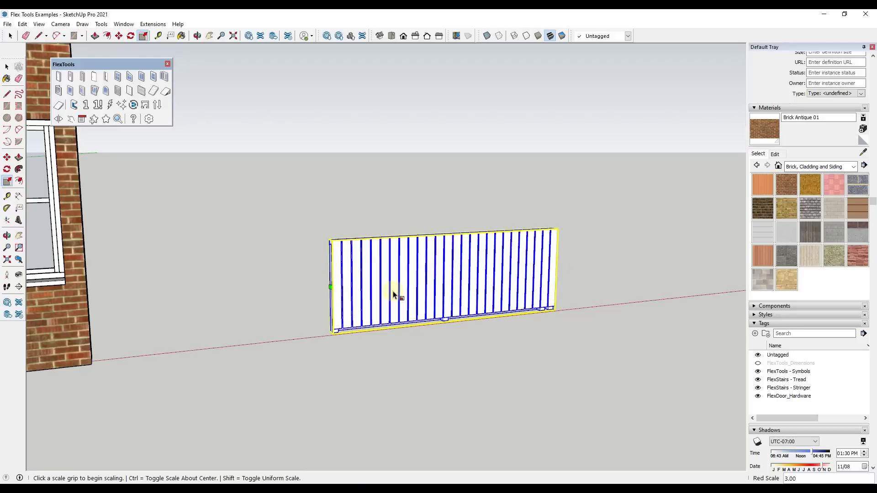
pyautogui.press('space')
pyautogui.moveTo(372, 278); pyautogui.dragTo(872, 335, button='middle')
pyautogui.moveTo(452, 212); pyautogui.dragTo(449, 191, button='middle')
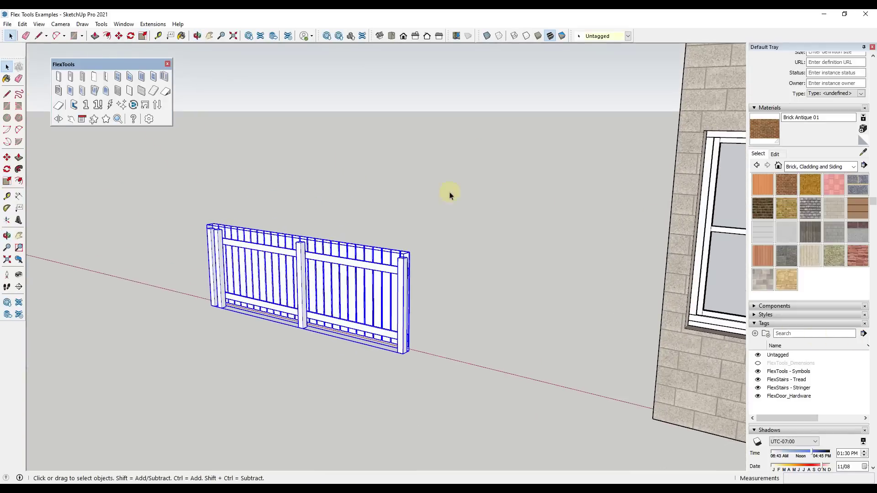
pyautogui.moveTo(484, 262); pyautogui.dragTo(509, 276, button='middle')
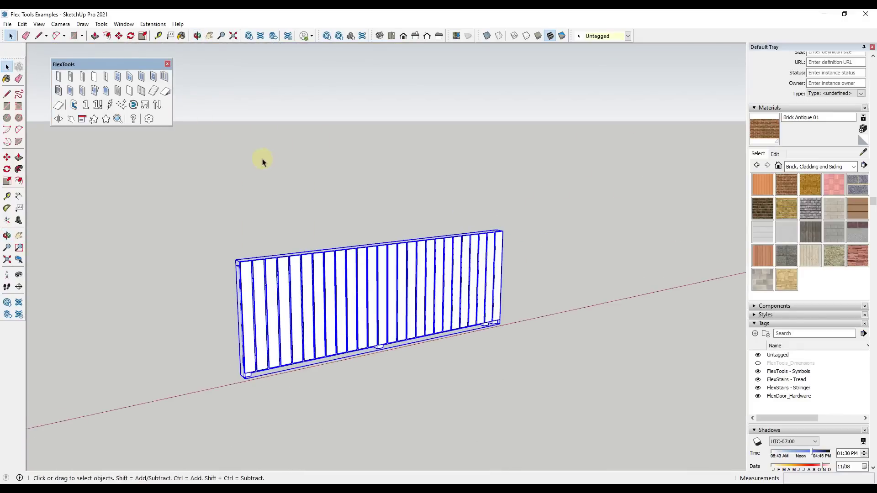
# Step: Open ComponentFinder, browse the FlexPack Pro components, and display the components in the current model
pyautogui.click(118, 119)
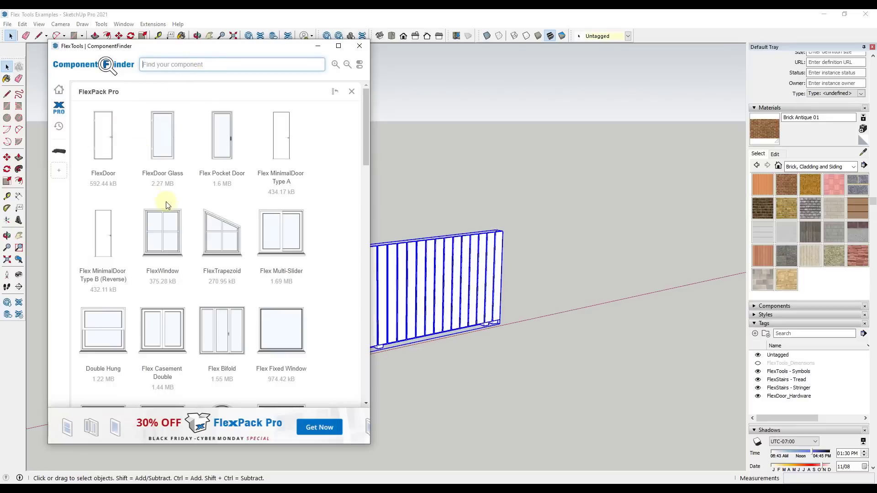
pyautogui.scroll(-7, 231, 251)
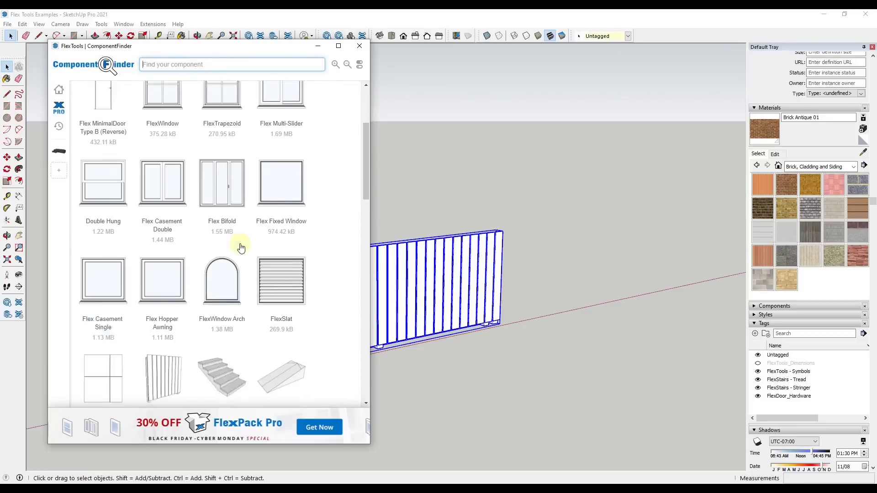
pyautogui.scroll(5, 240, 247)
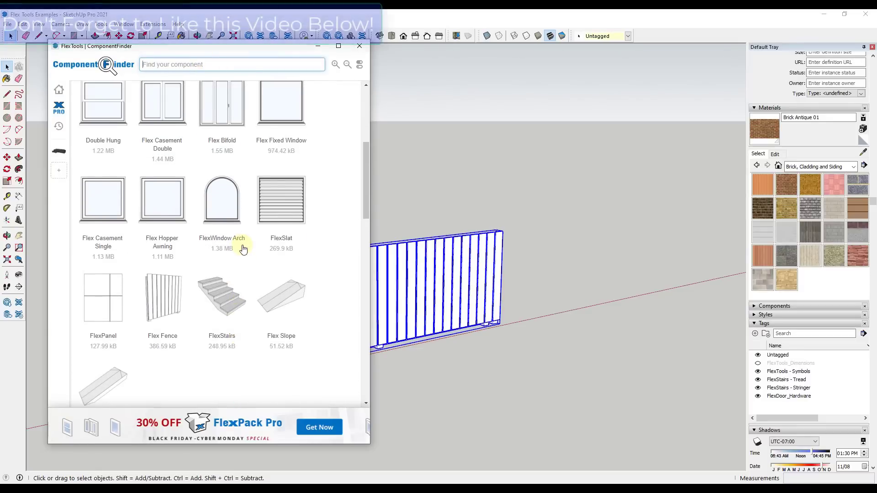
pyautogui.scroll(2, 253, 238)
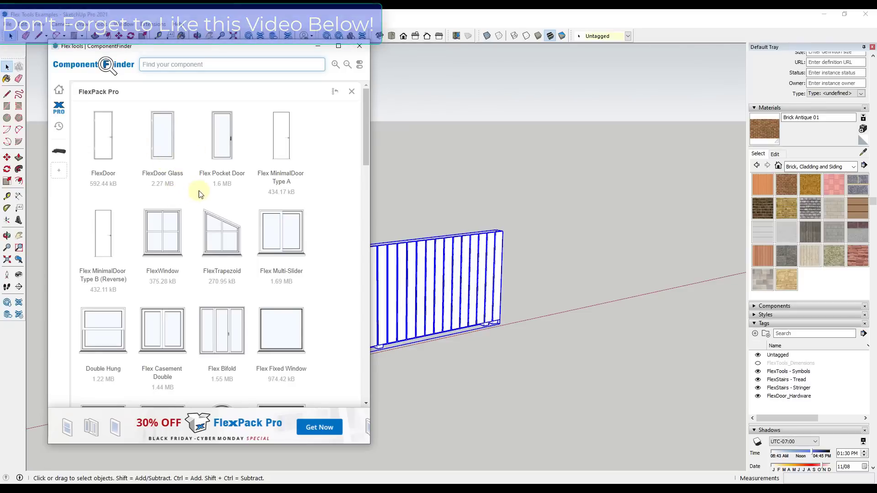
pyautogui.click(57, 98)
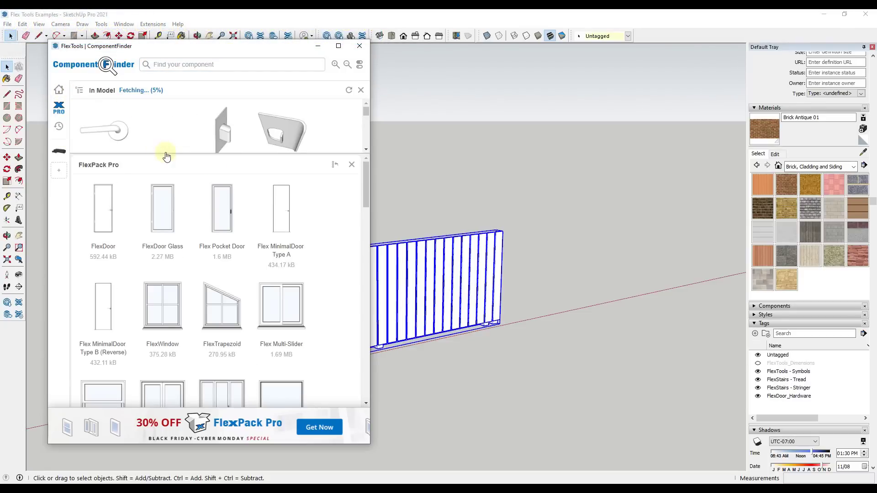
# Step: Add the SKP Files folder from Assets > Objects on the USB drive as a ComponentFinder library
pyautogui.click(58, 170)
pyautogui.click(153, 296)
pyautogui.doubleClick(153, 295)
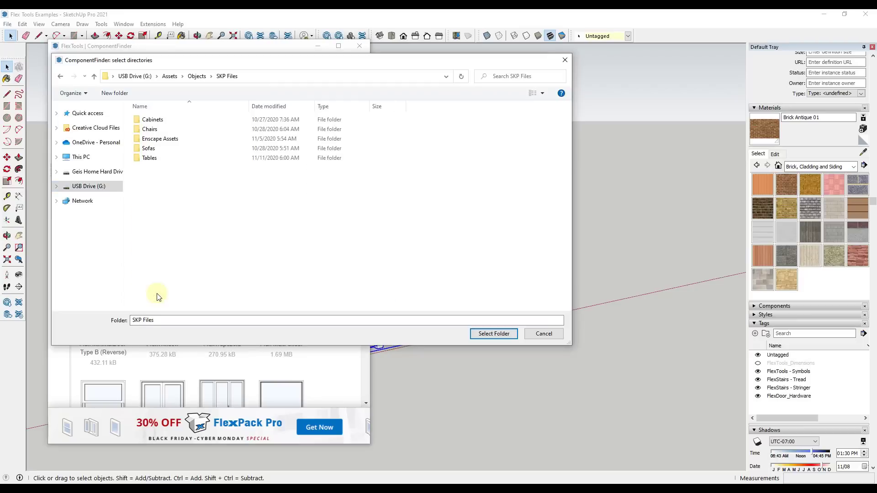
pyautogui.click(492, 333)
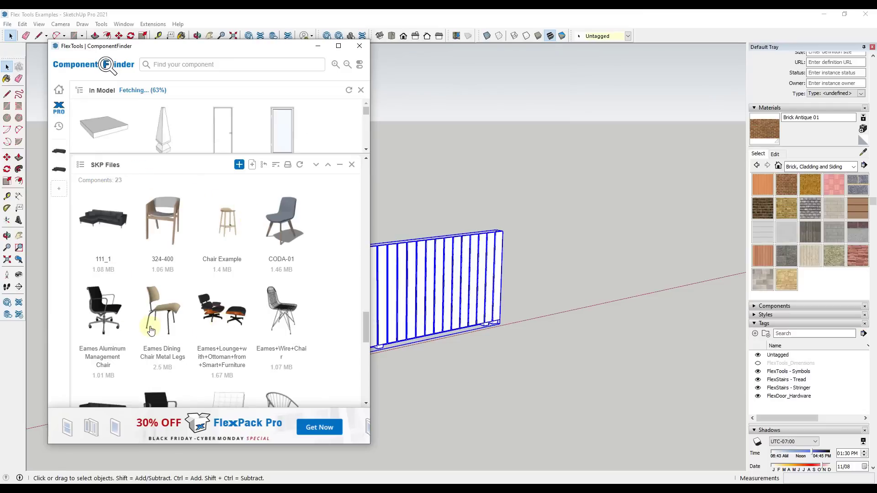
# Step: Place the RoundTable component from the SKP Files library on the ground beyond the fence's far end
pyautogui.scroll(-4, 155, 329)
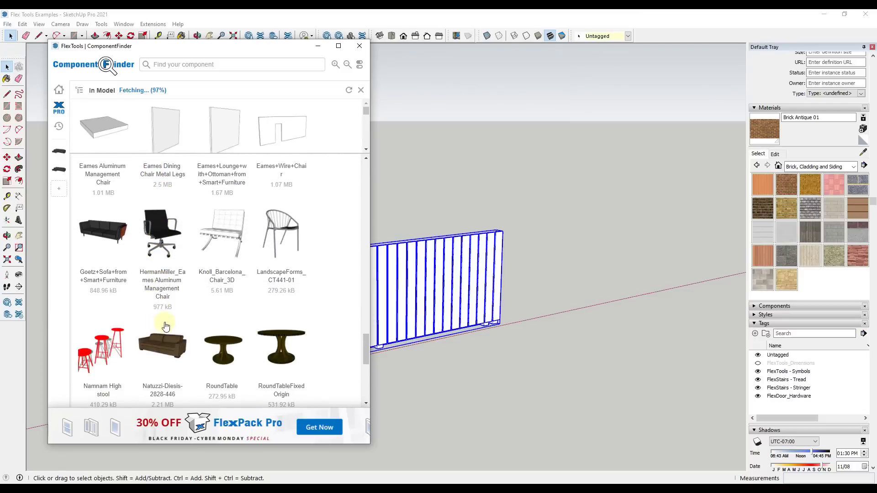
pyautogui.click(226, 364)
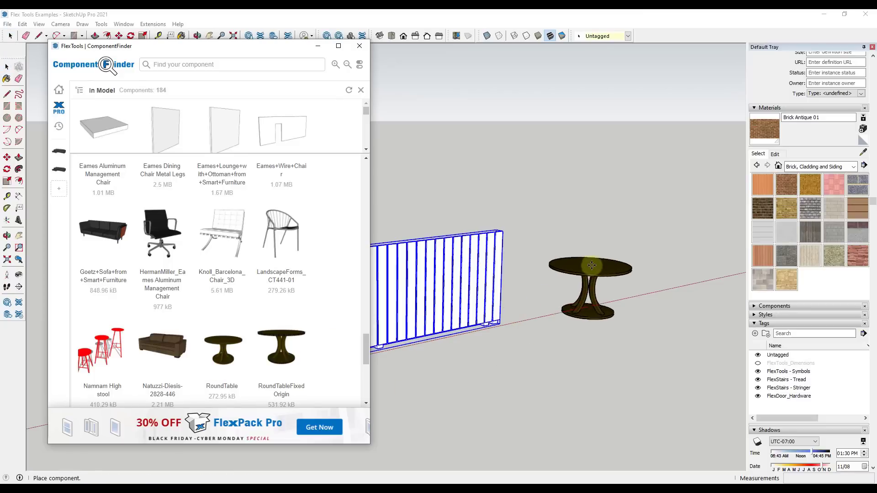
pyautogui.click(579, 260)
pyautogui.press('m')
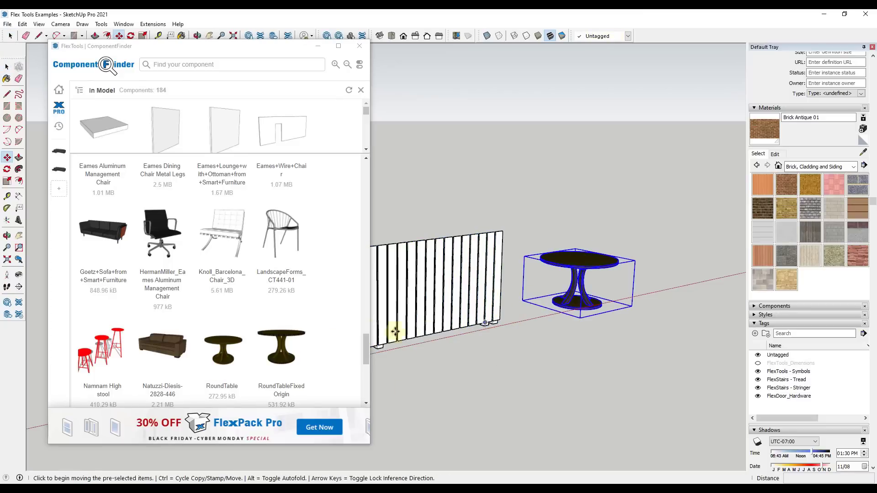
pyautogui.moveTo(390, 332); pyautogui.dragTo(654, 279, button='middle')
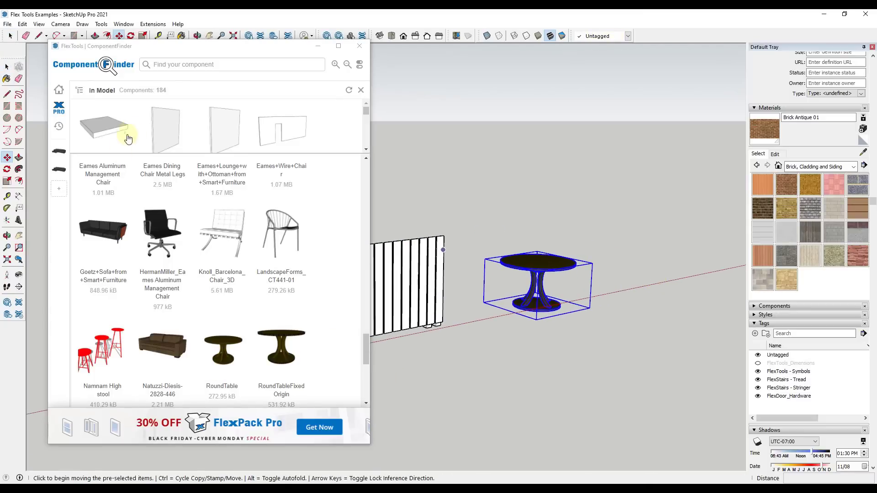
# Step: Switch the SKP Files library to navigation mode and browse its subfolders
pyautogui.scroll(-5, 190, 247)
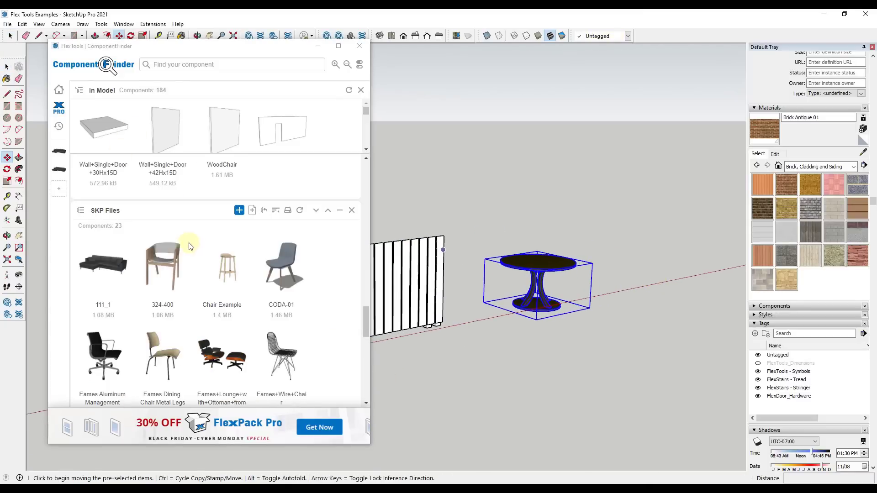
pyautogui.click(81, 212)
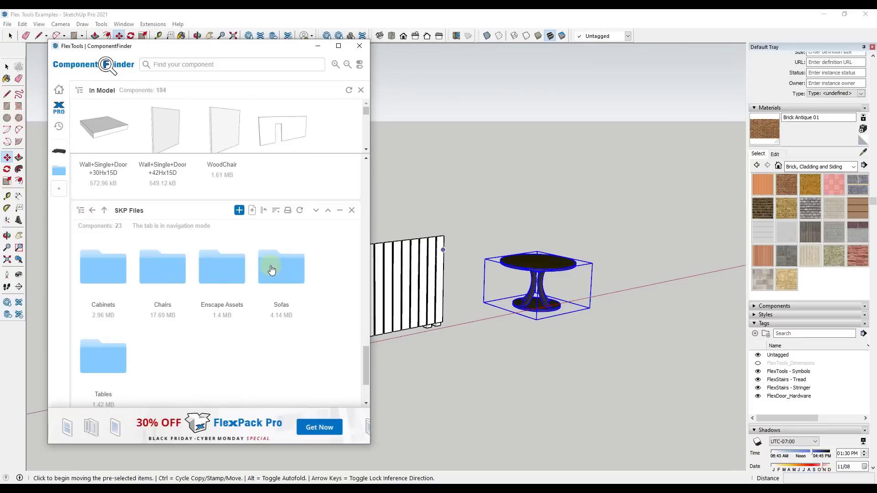
pyautogui.scroll(-2, 114, 361)
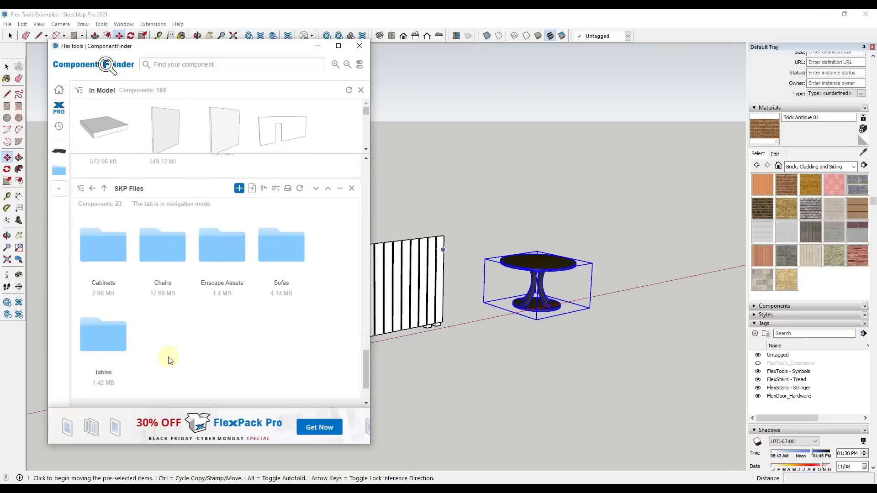